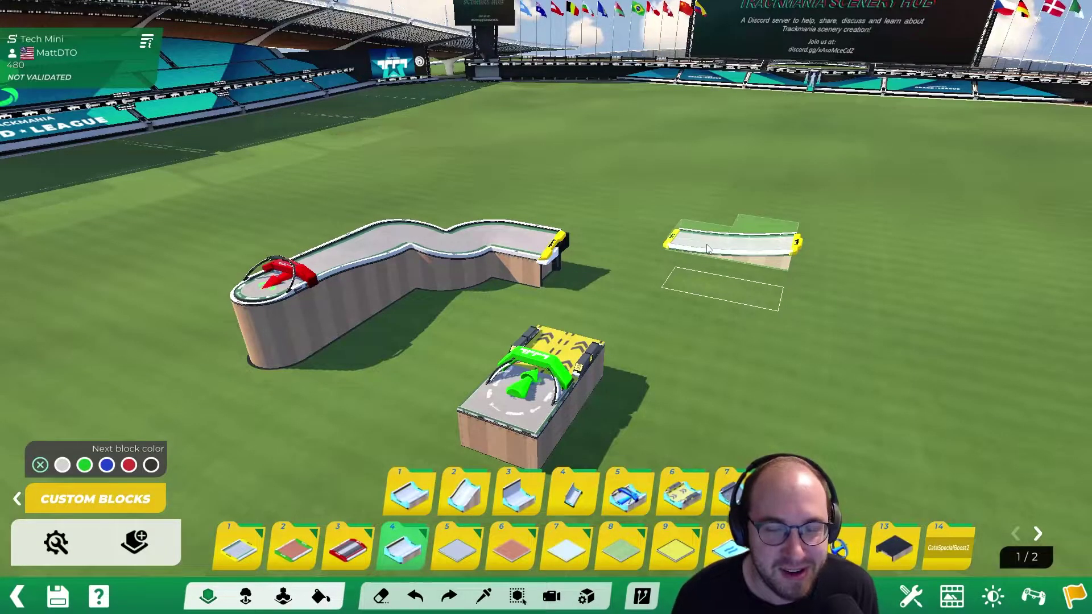
Step: Place a road block with yellow-marked ends in line with the end of the curved road, leaving a gap
right_click_drag(710, 276, 670, 293)
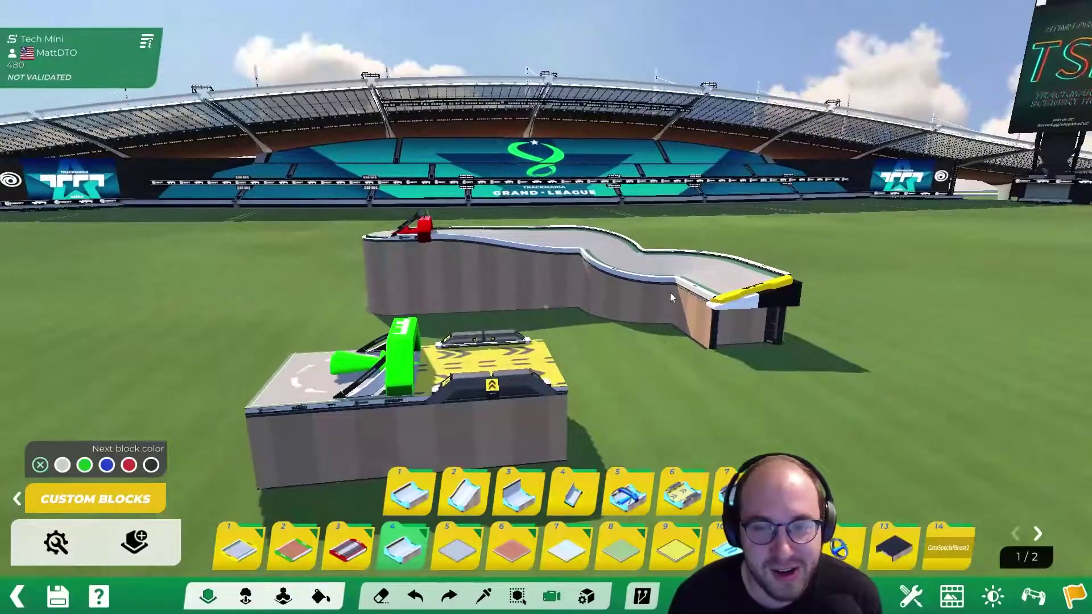
right_click_drag(563, 248, 663, 258)
left_click(455, 543)
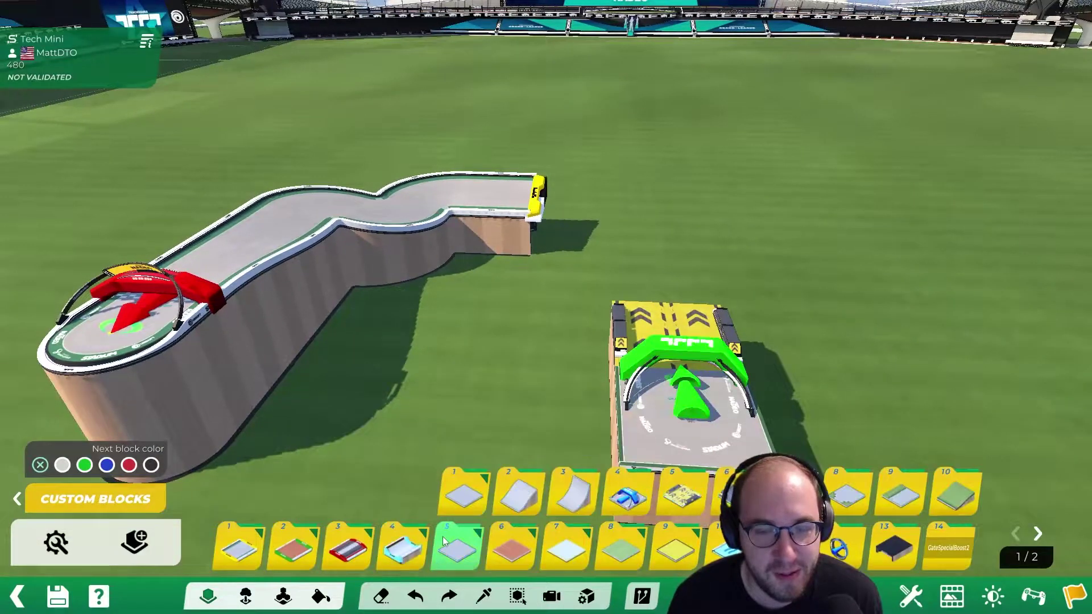
left_click(238, 546)
left_click(353, 492)
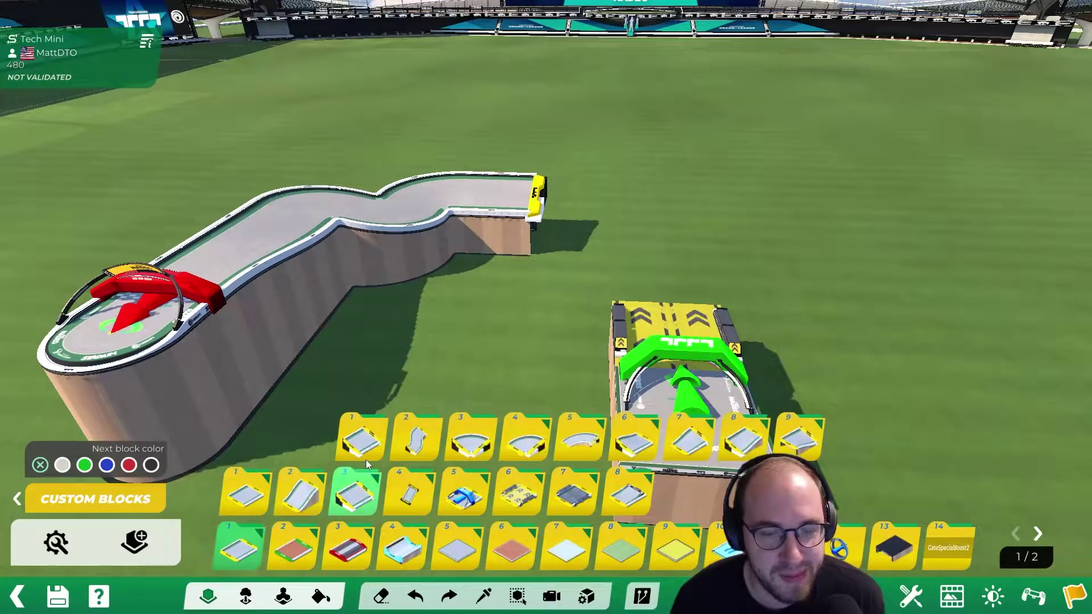
left_click(362, 438)
left_click(370, 380)
left_click(374, 320)
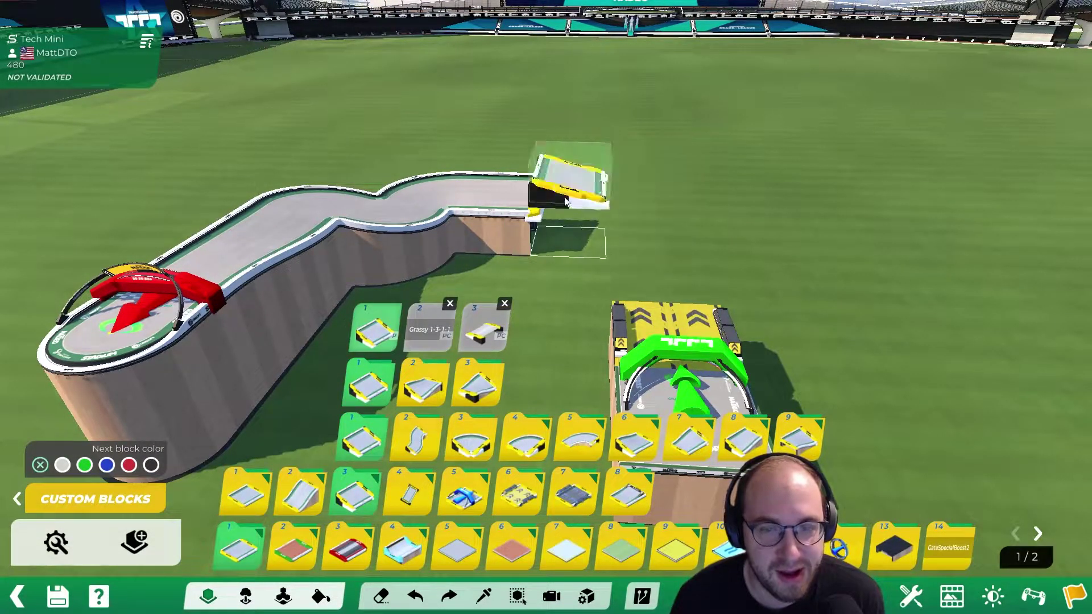
left_click(648, 194)
Step: Place a platform slope block just beyond the separate road block with the yellow-marked ends
left_click(455, 543)
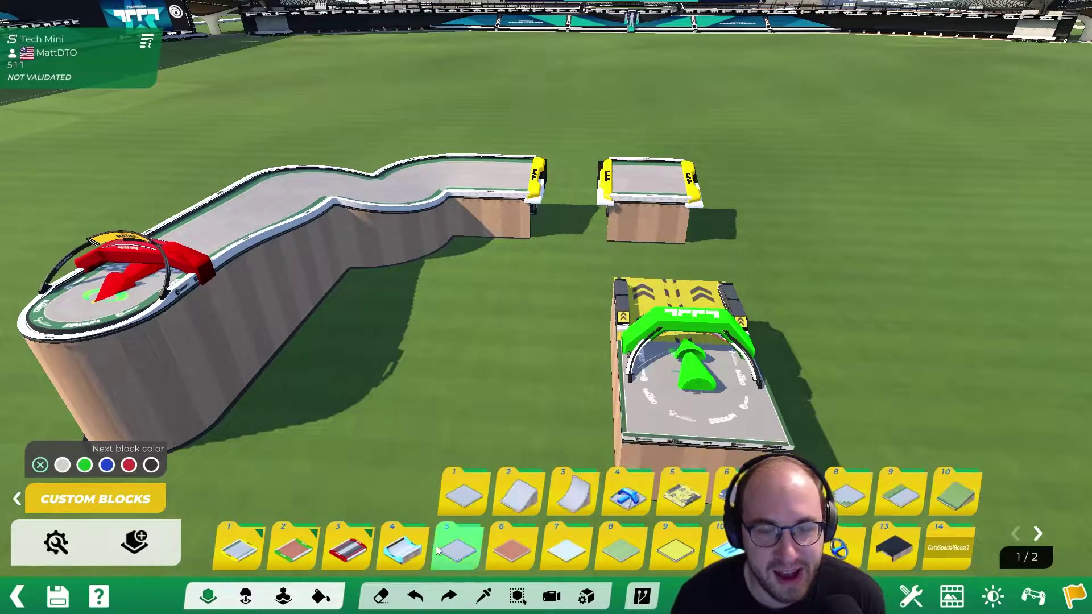
left_click(565, 494)
left_click(519, 490)
left_click(580, 437)
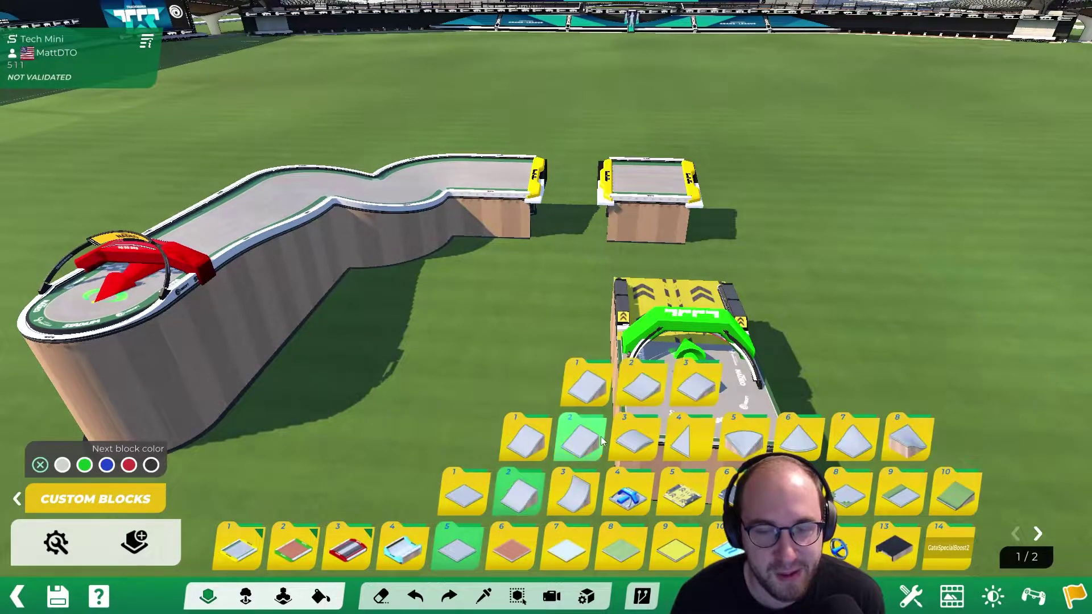
left_click(581, 385)
left_click(592, 328)
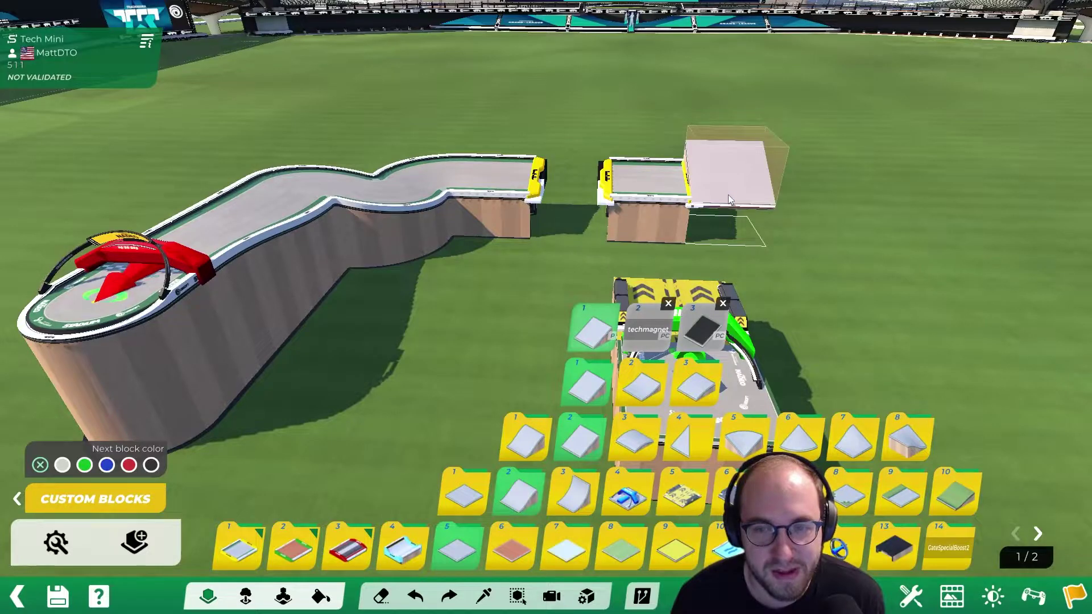
right_click_drag(858, 166, 768, 177, "alt")
left_click(797, 340)
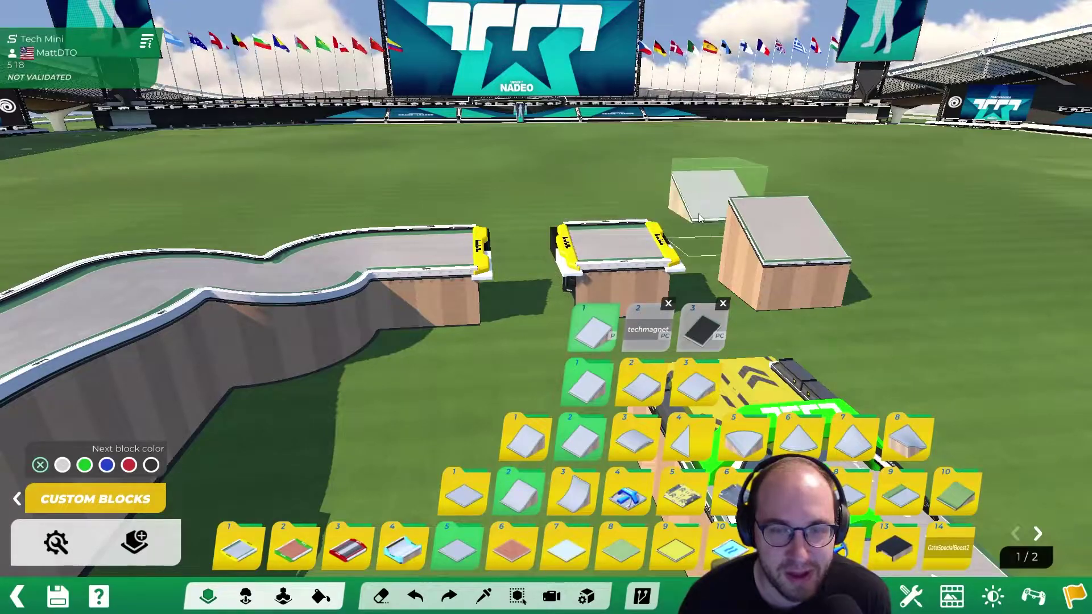
right_click(816, 227)
right_click(627, 256)
right_click_drag(627, 256, 662, 210, "alt")
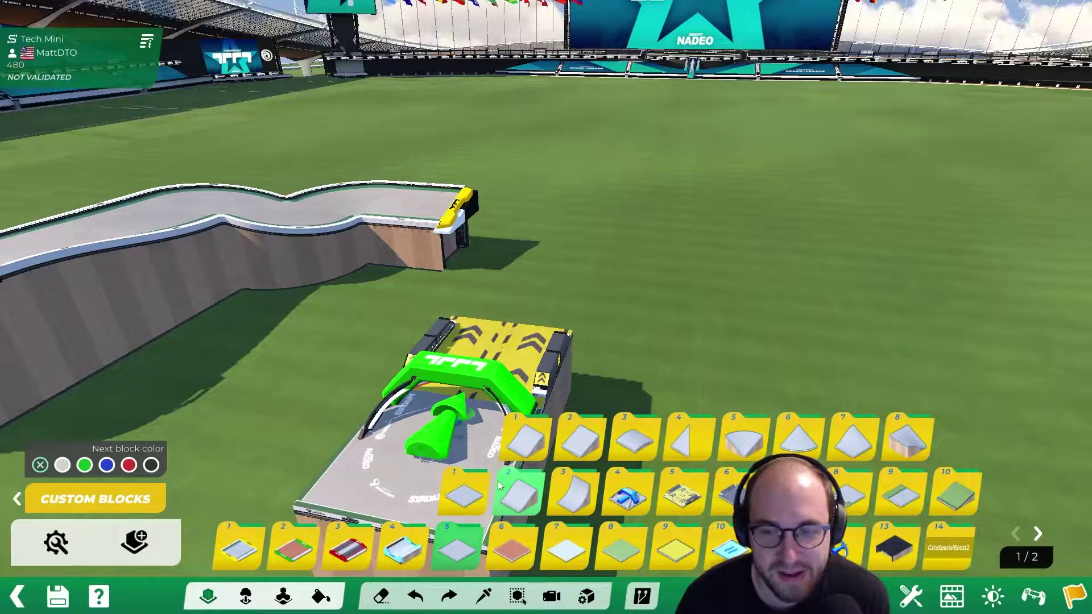
Step: Place the long curved platform slope block directly after the yellow boost platform, rising away from the start
mouse_move(853, 438)
mouse_move(991, 395)
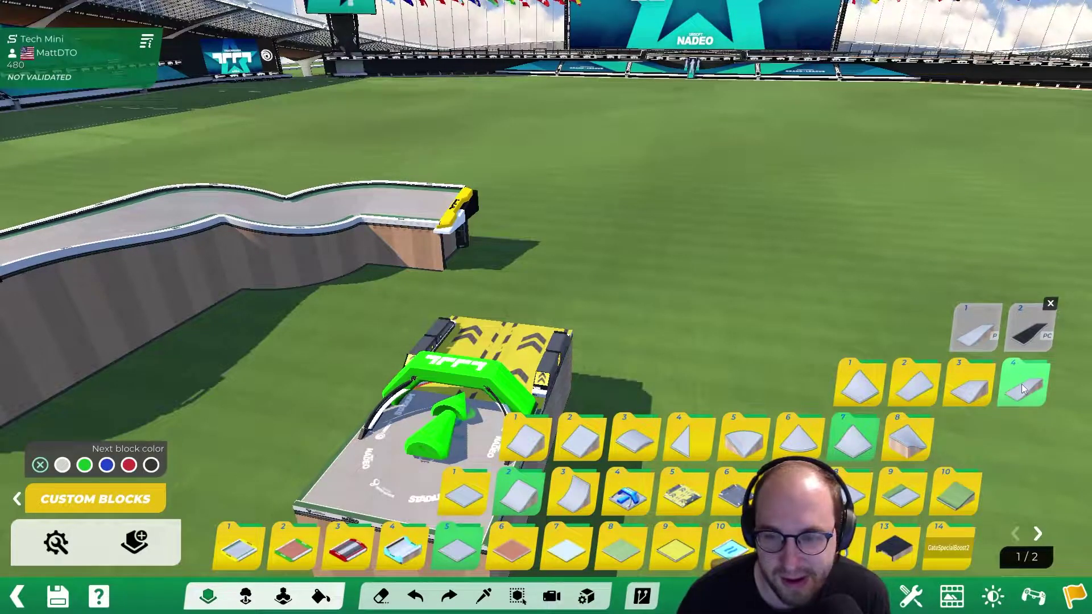
left_click(975, 330)
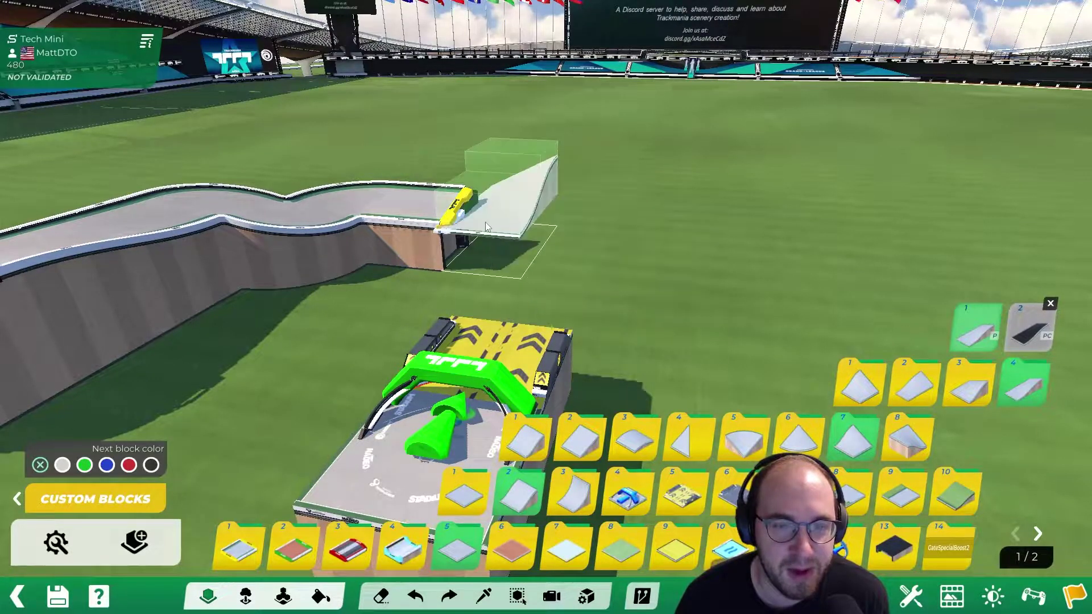
right_click(485, 222)
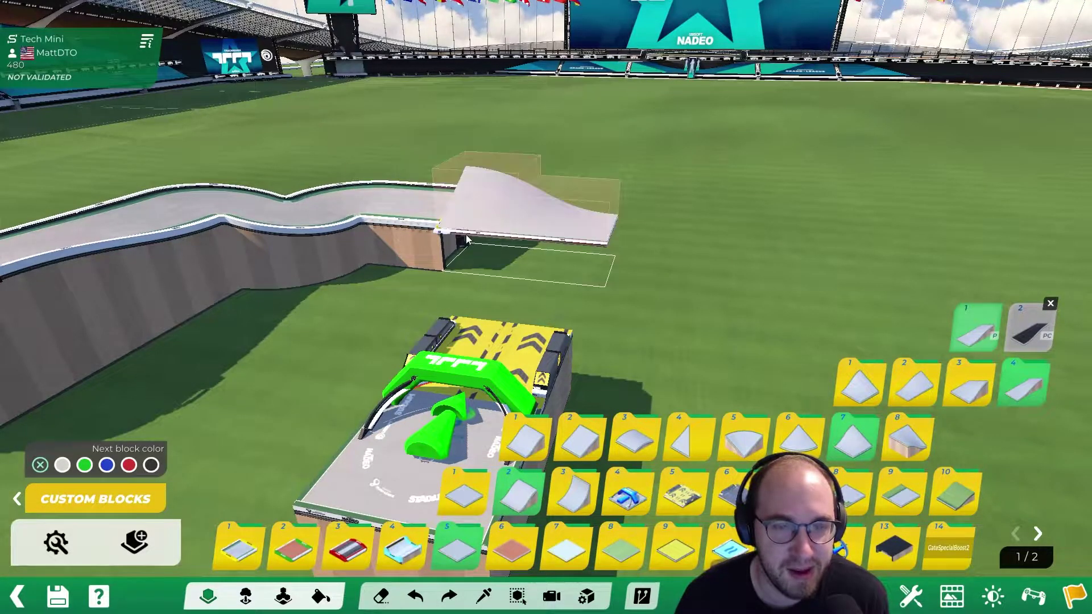
right_click(467, 241)
left_click(561, 282)
right_click_drag(695, 233, 517, 243, "alt")
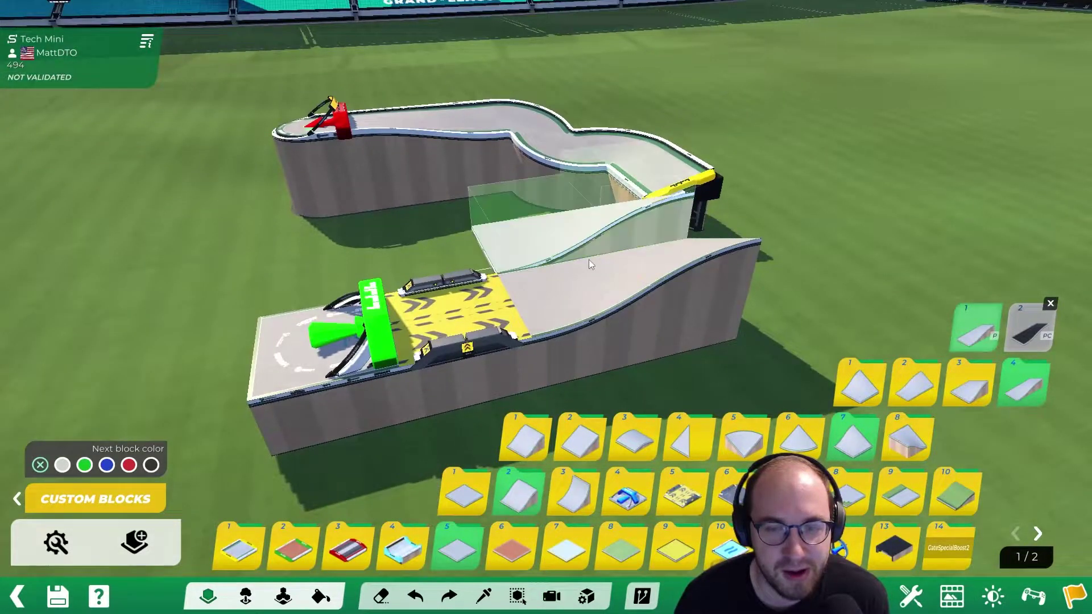
Step: Erase the support pillars beneath the new curved slope block
key("x")
left_click(594, 340)
left_click(704, 315)
key("x")
mouse_move(704, 316)
right_mouse_down("alt")
mouse_move(723, 265)
mouse_move(752, 337)
right_mouse_up("alt")
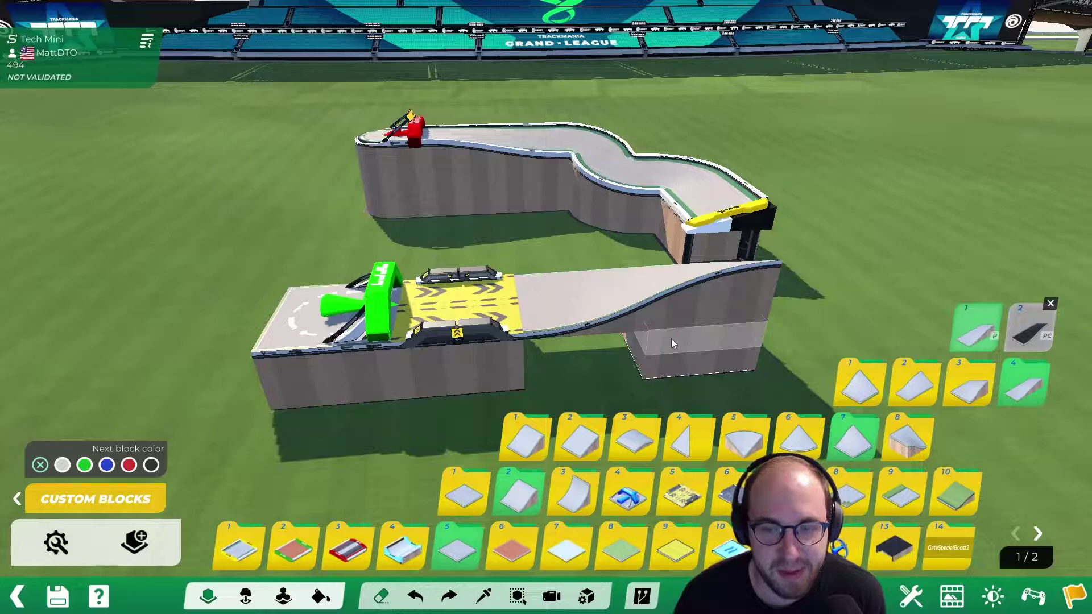
Step: Convert the curved platform slope block into an editable item
right_click_drag(556, 278, 888, 246, "alt")
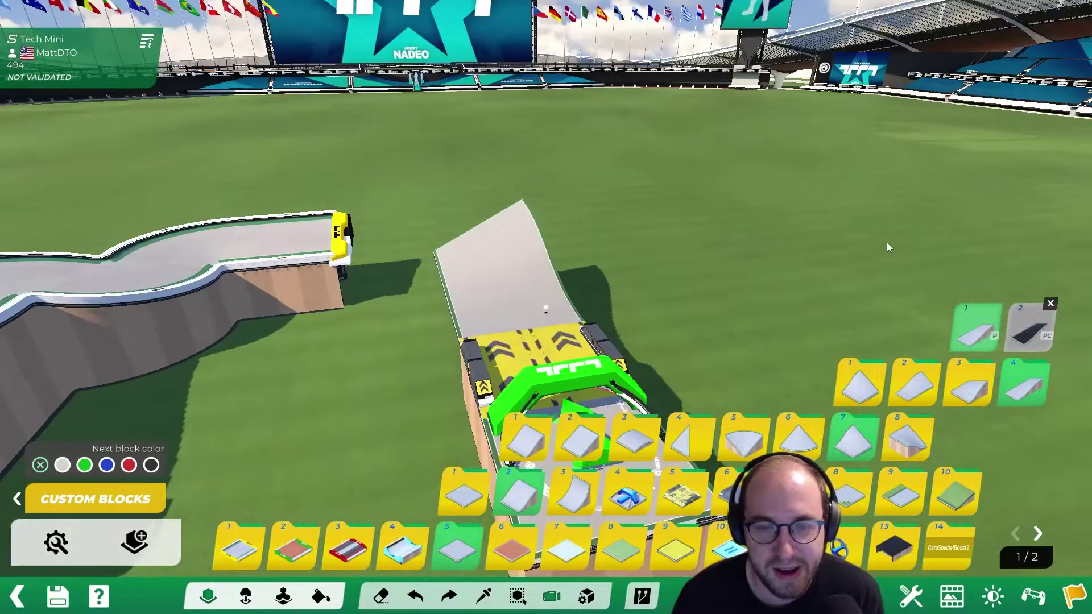
left_click_drag(887, 246, 714, 316, "alt")
right_click_drag(569, 264, 640, 219)
left_click(293, 546)
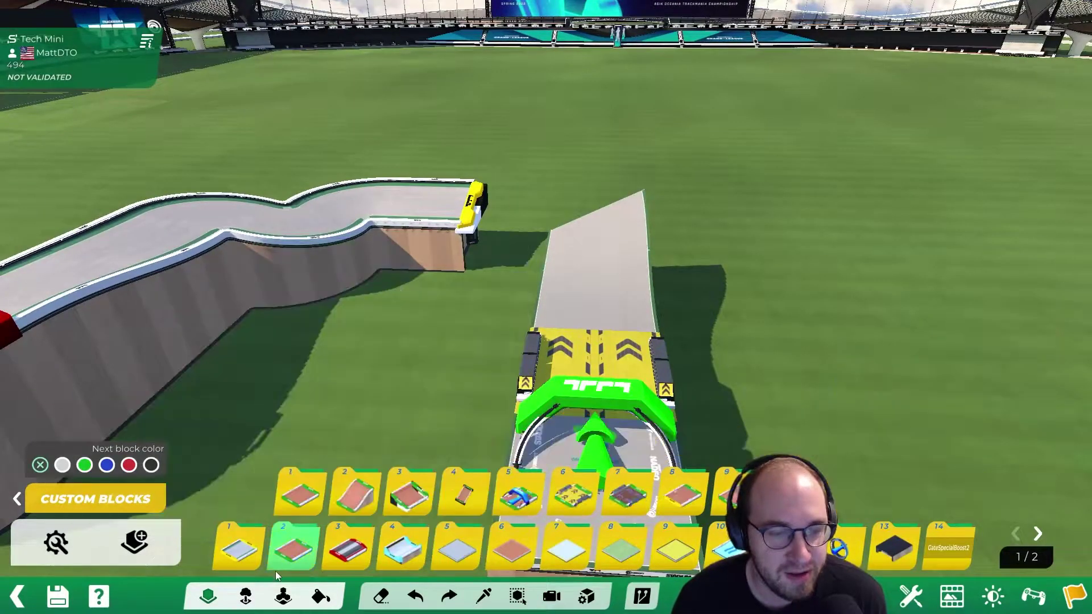
left_click(246, 596)
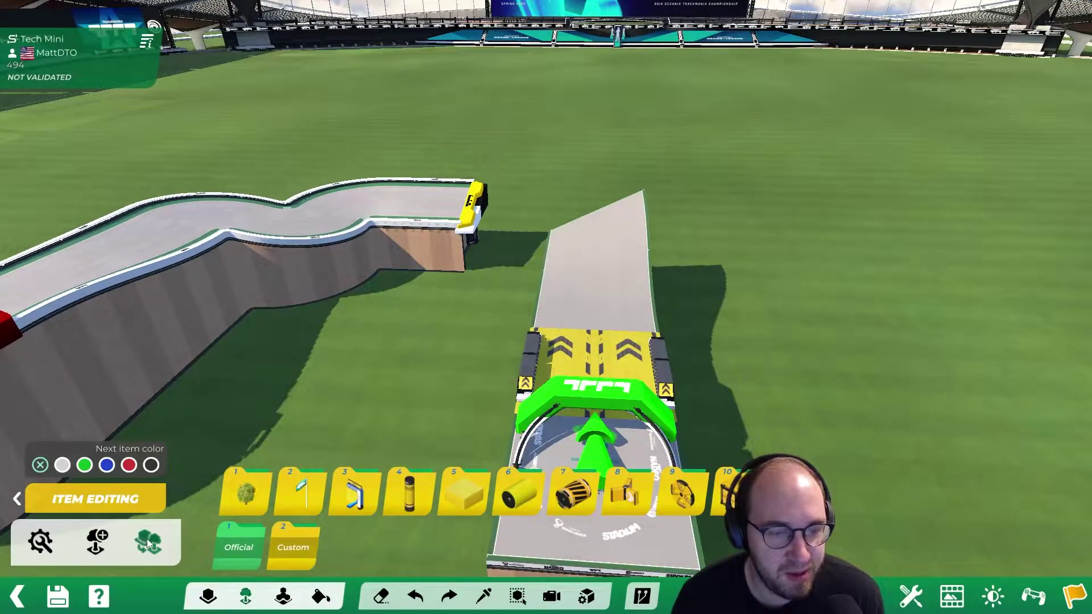
left_click(148, 543)
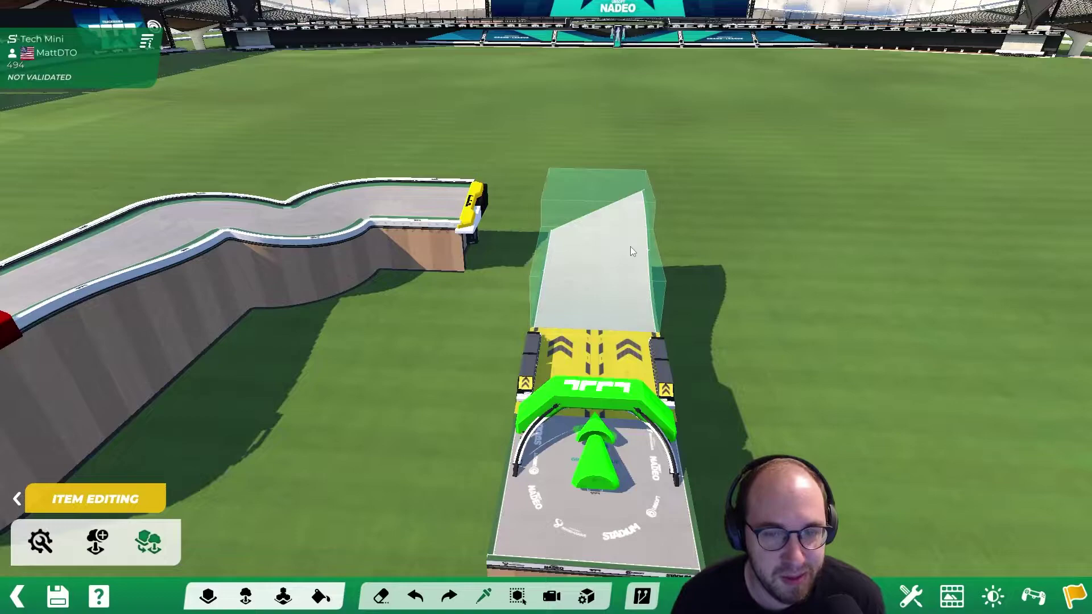
left_click(614, 244)
right_click_drag(397, 256, 646, 223, "alt")
left_click_drag(646, 224, 808, 284, "alt")
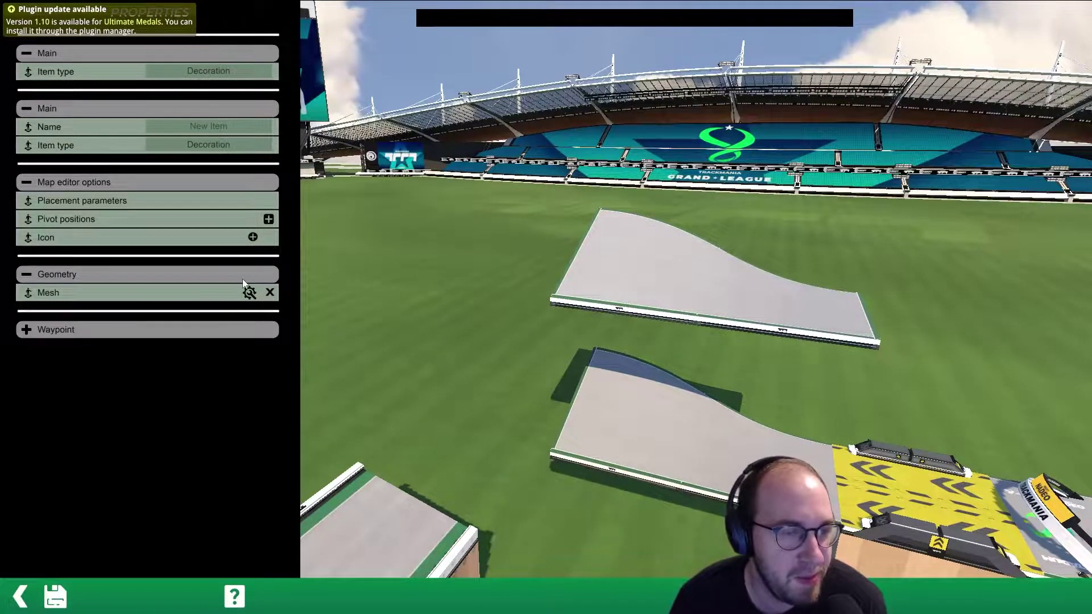
Step: Open the item's mesh for editing and delete the Geometry (Collisions) layer
left_click(249, 292)
left_click(69, 372)
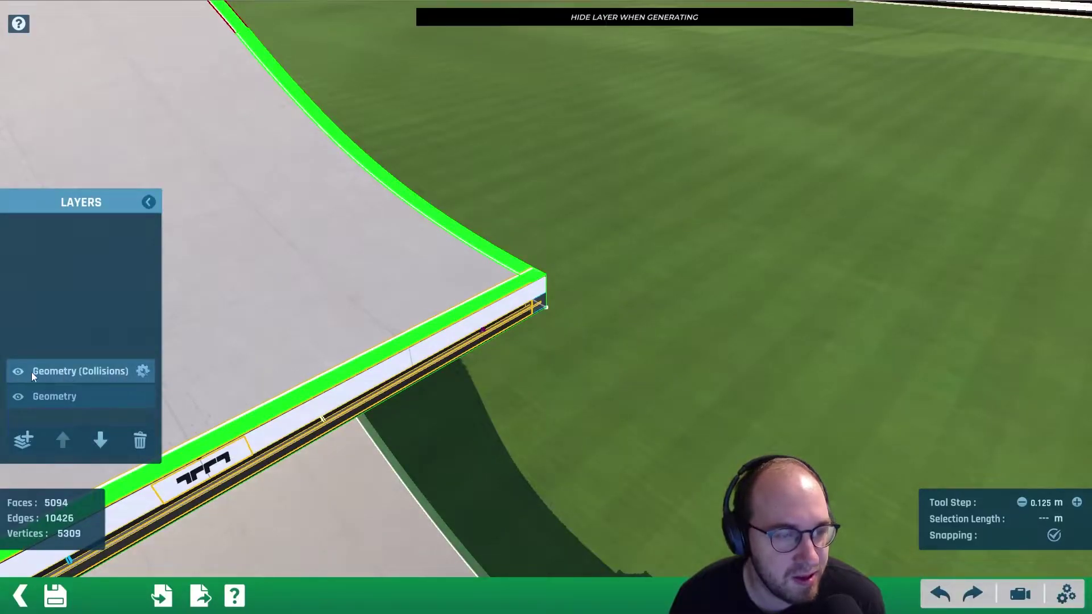
left_click(140, 441)
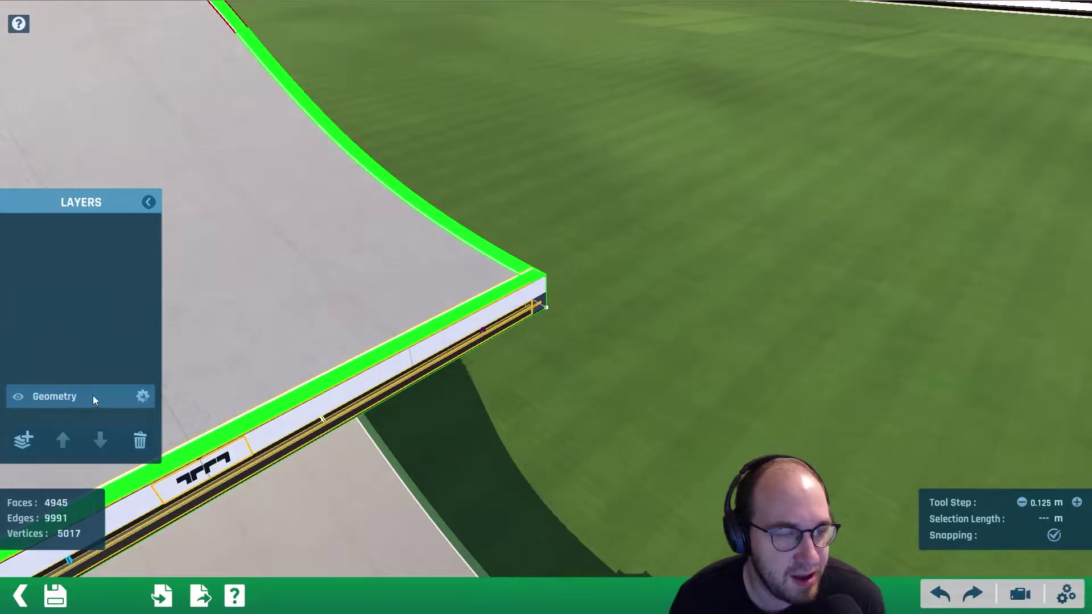
Step: Open the remaining Geometry layer, copy the sloped top surface and delete all the geometry in the layer
left_click(142, 396)
right_click_drag(287, 328, 451, 262, "alt")
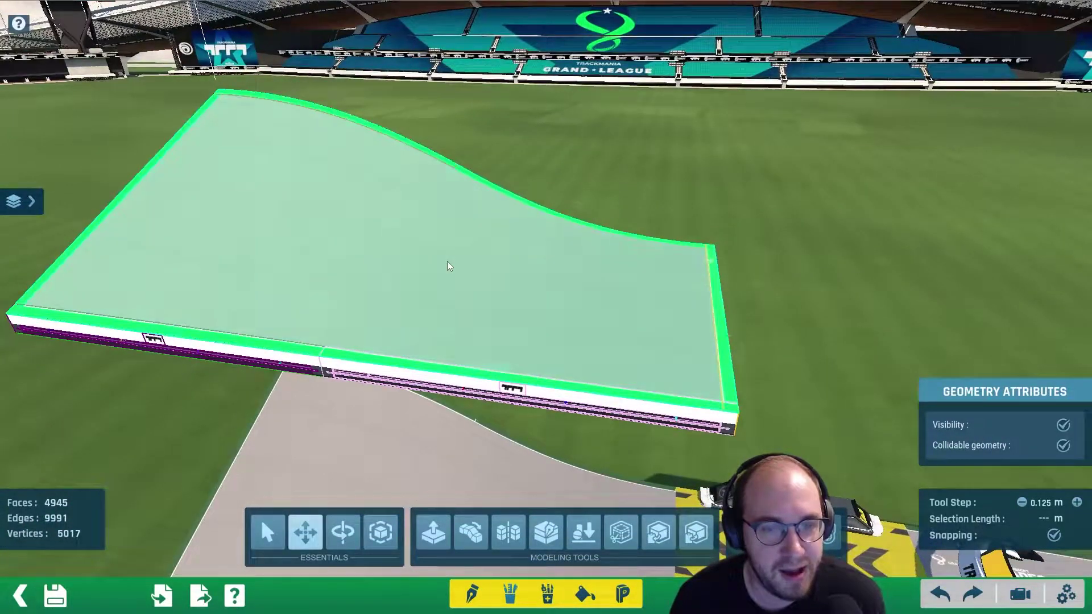
left_click(429, 261)
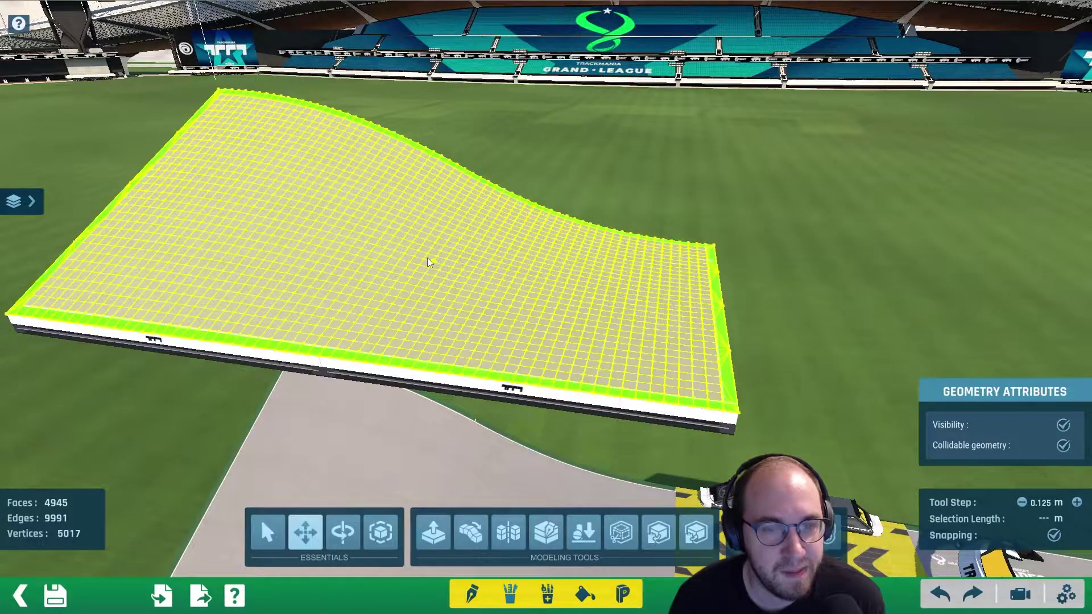
left_click(695, 139)
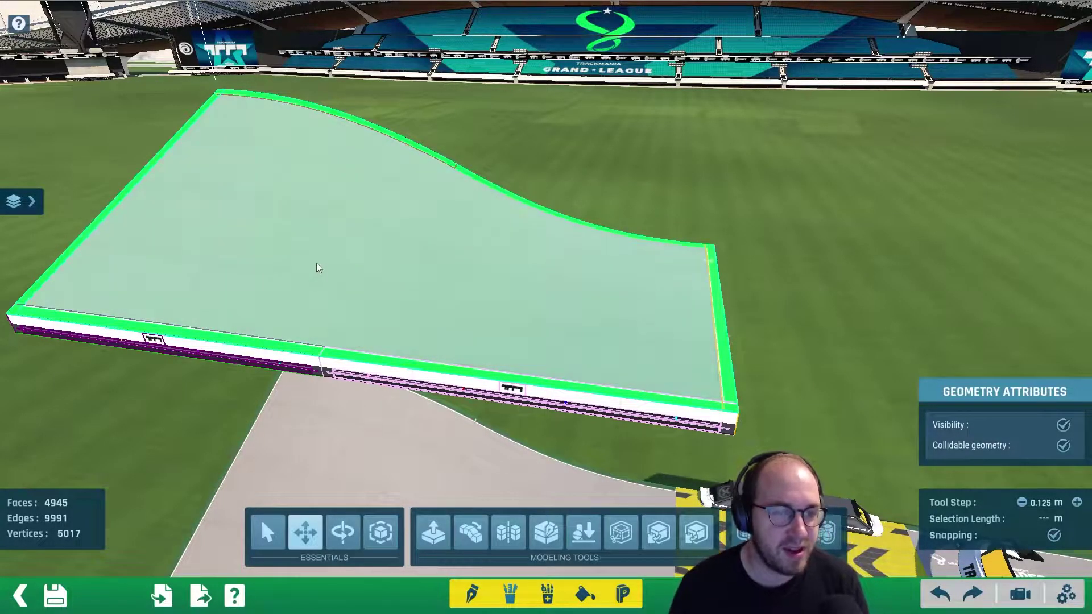
left_click(347, 227)
left_click(349, 221)
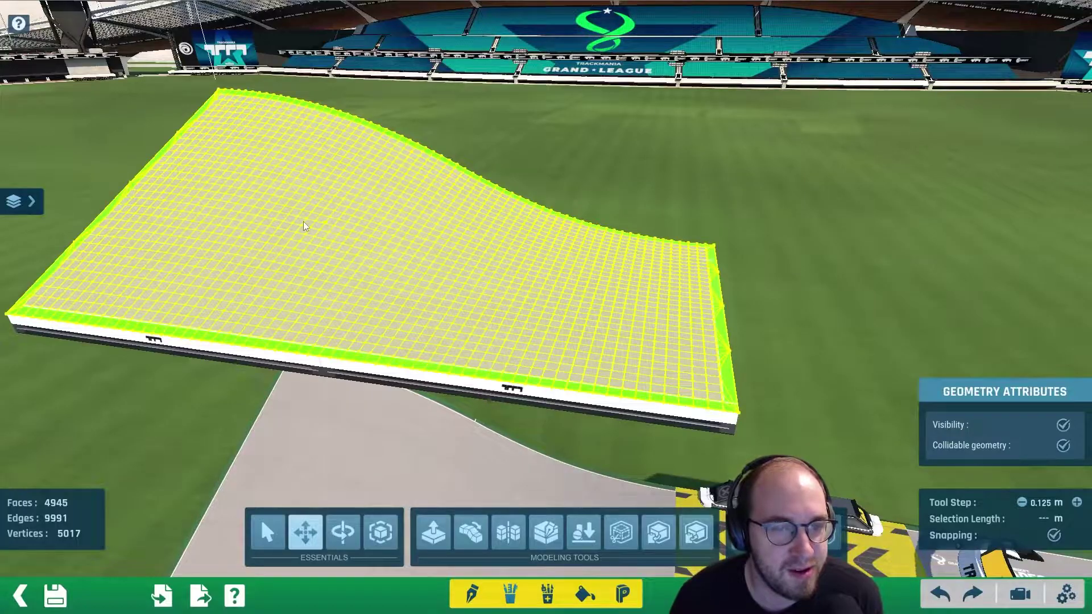
right_click_drag(685, 213, 594, 204, "alt")
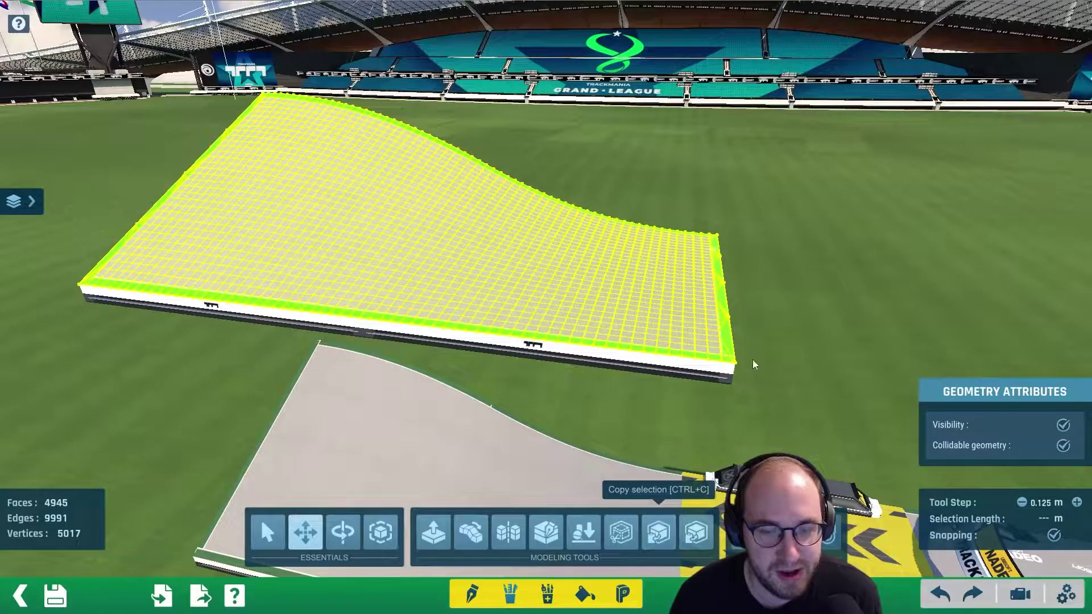
key("Delete")
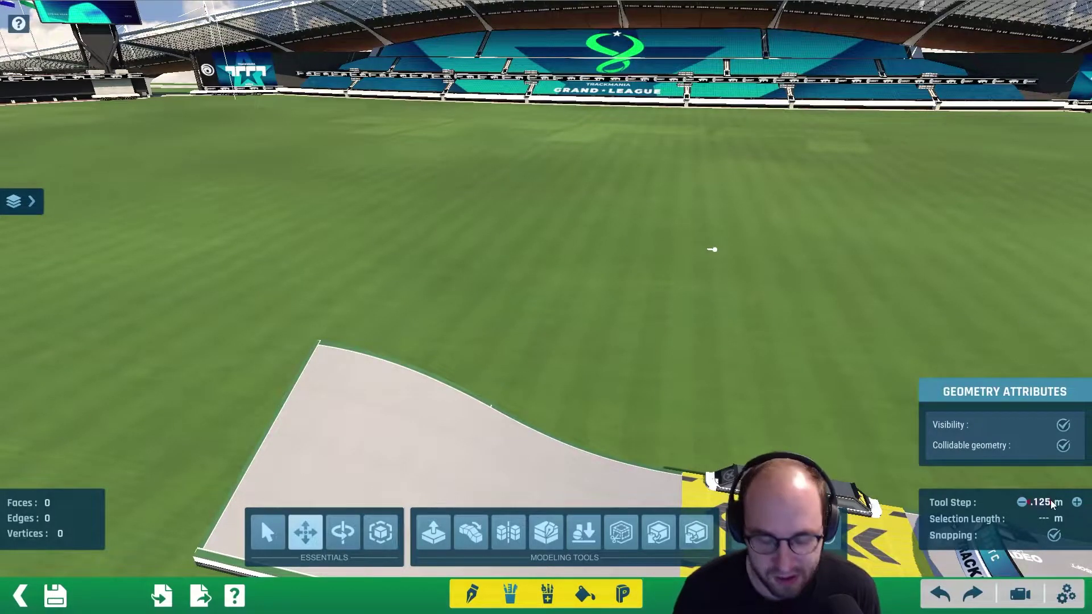
Step: Set the tool step to 0 m, paste the copied slope surface and move it to the ground
type("0")
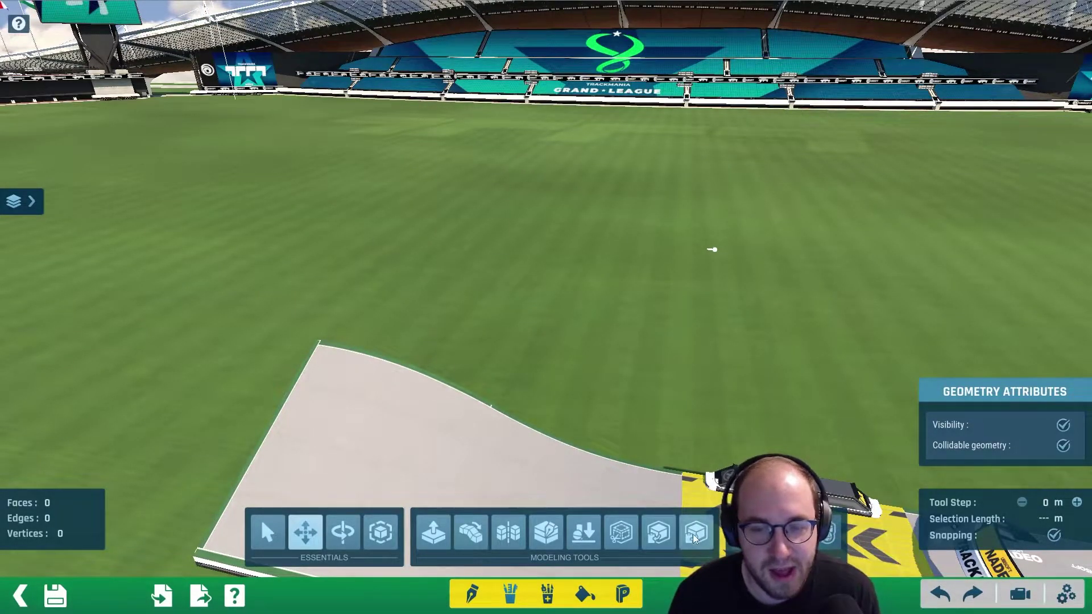
left_click(695, 534)
right_click_drag(573, 184, 588, 219, "alt")
scroll(398, 203, "down", 2)
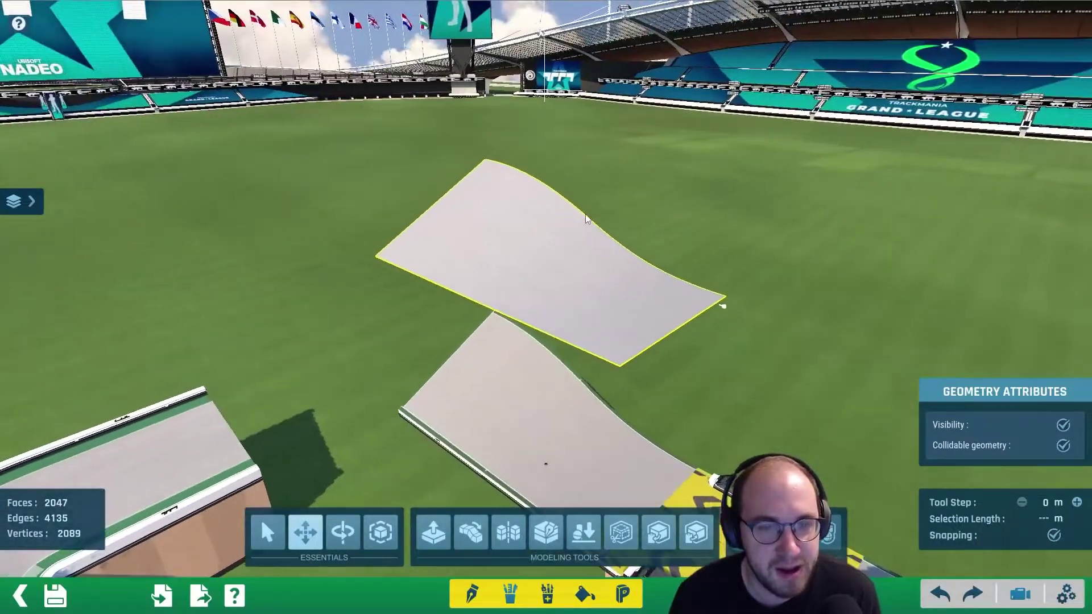
scroll(584, 225, "up", 2)
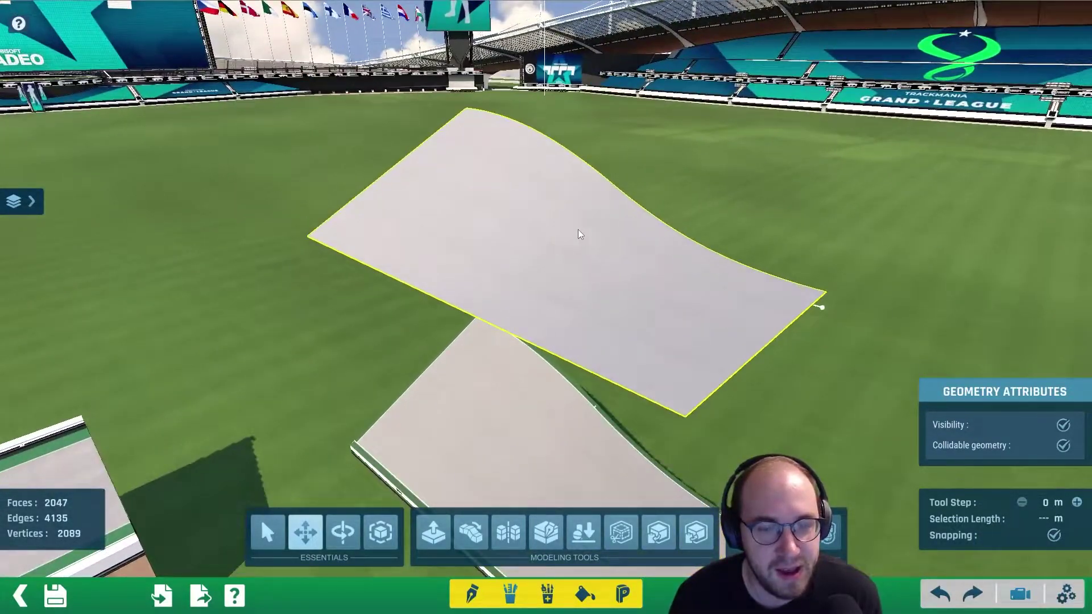
left_click(580, 532)
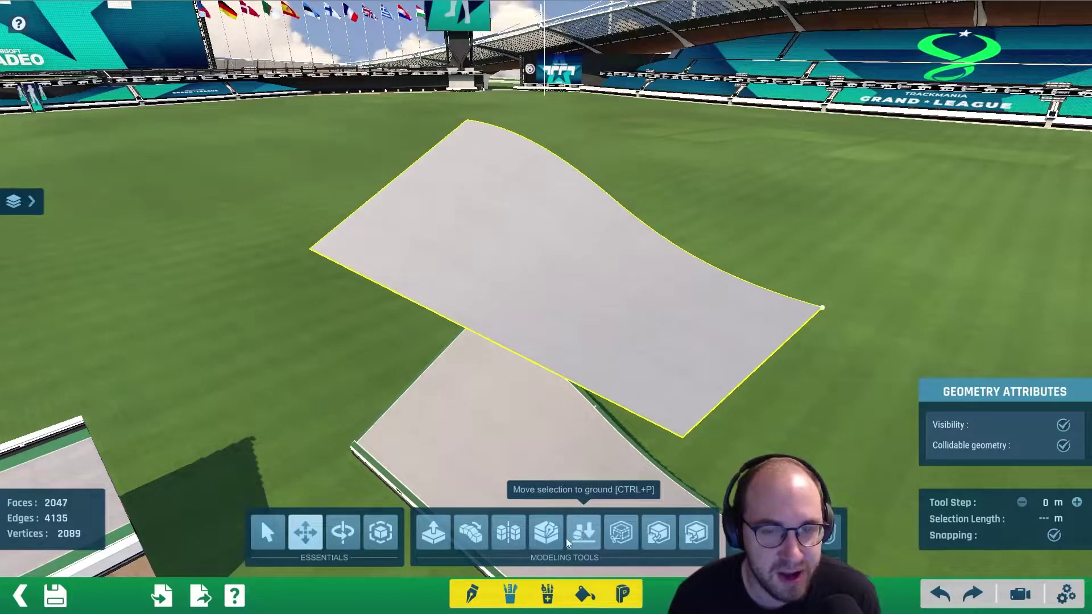
Step: Scale the slope surface down in height, using the 50% tool step
left_click(390, 529)
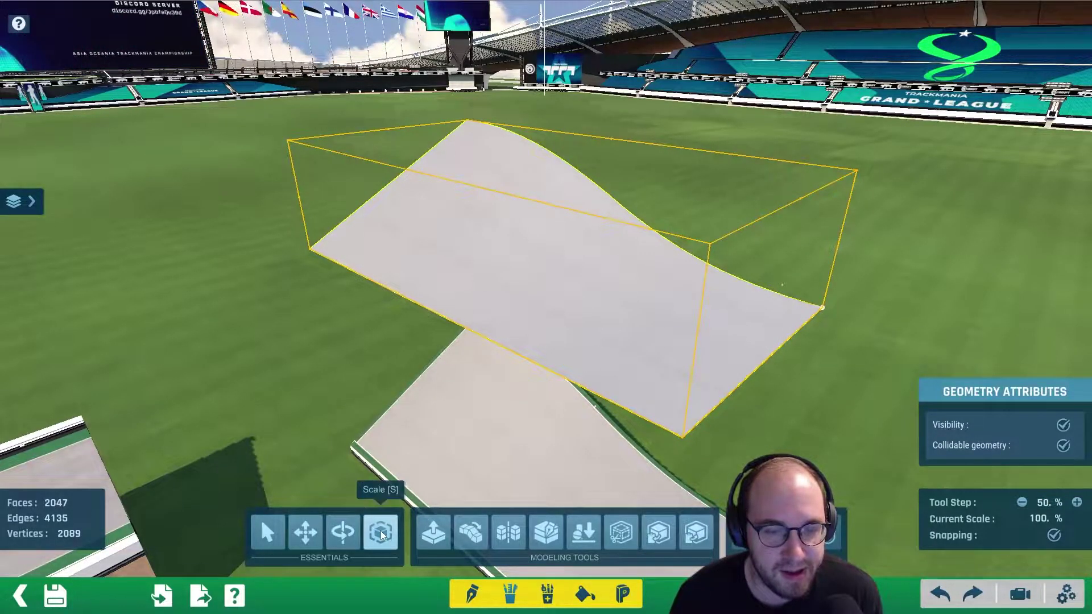
right_click_drag(586, 220, 560, 142, "alt")
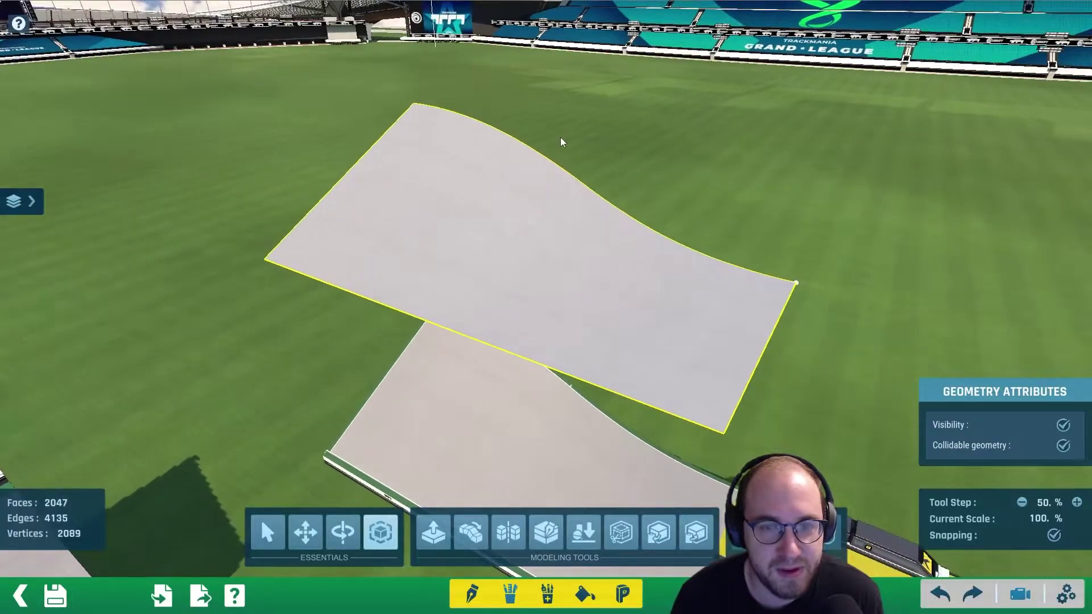
left_click_drag(561, 142, 580, 183, "alt")
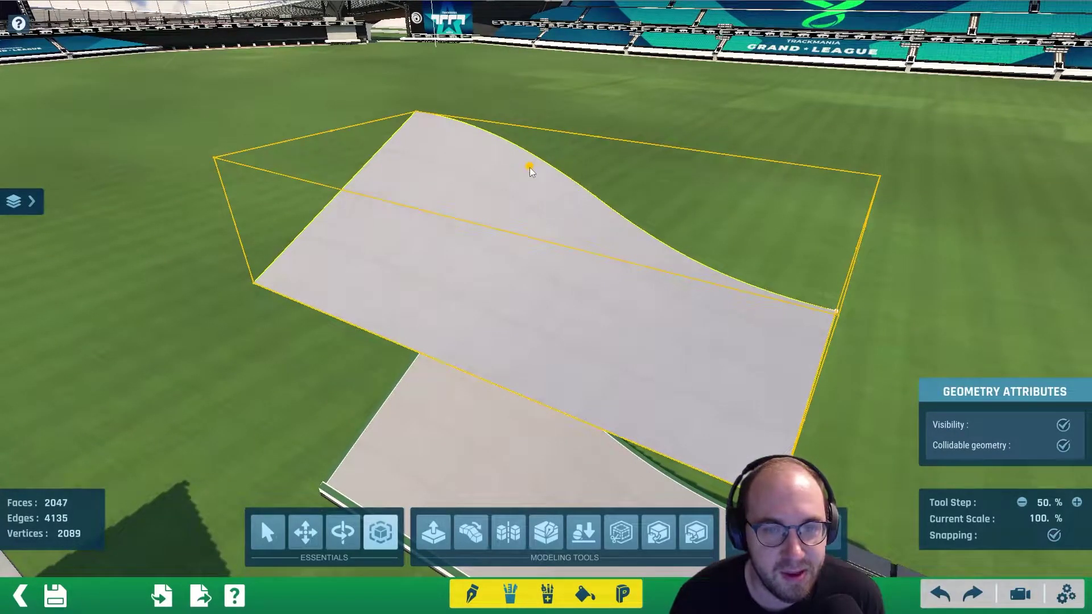
mouse_move(530, 168)
right_mouse_down("alt")
mouse_move(540, 239)
mouse_move(547, 174)
right_mouse_up("alt")
right_click_drag(639, 153, 517, 166, "alt")
left_click_drag(530, 169, 527, 239)
right_click_drag(578, 203, 498, 450)
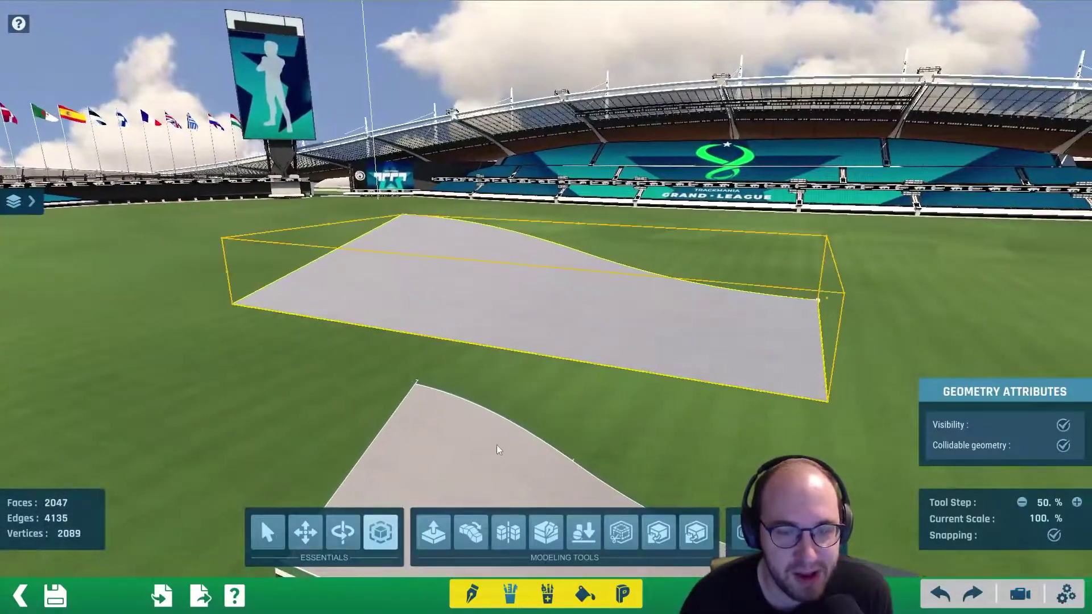
Step: Extrude the slope surface vertically by 2 m to give it thickness, using a 2 m tool step
left_click(434, 532)
left_click(1048, 503)
type("2")
key("Return")
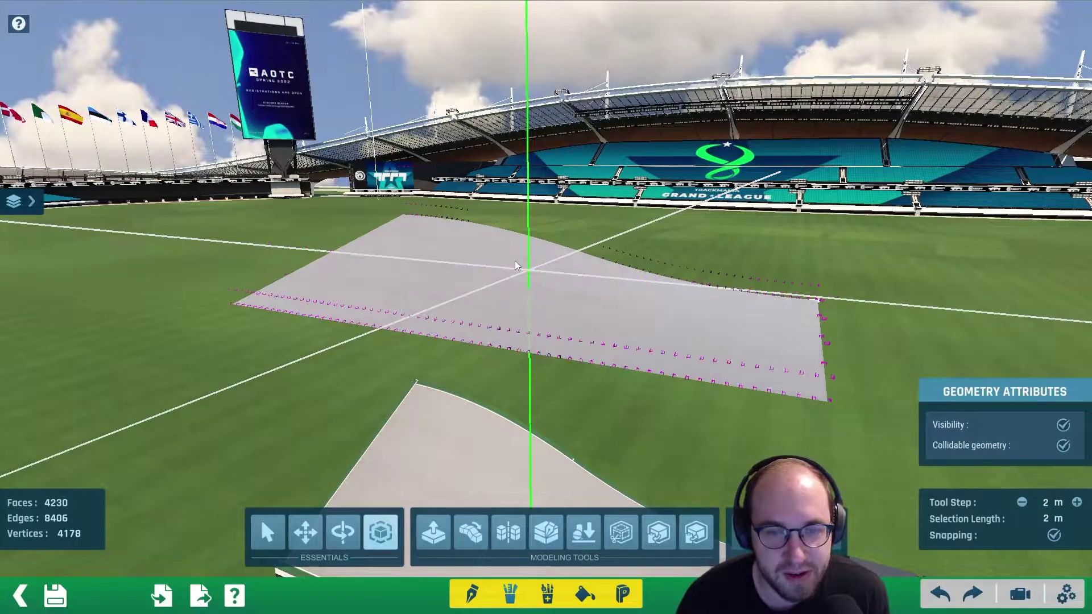
left_click(527, 251)
right_click_drag(527, 255, 597, 352, "alt")
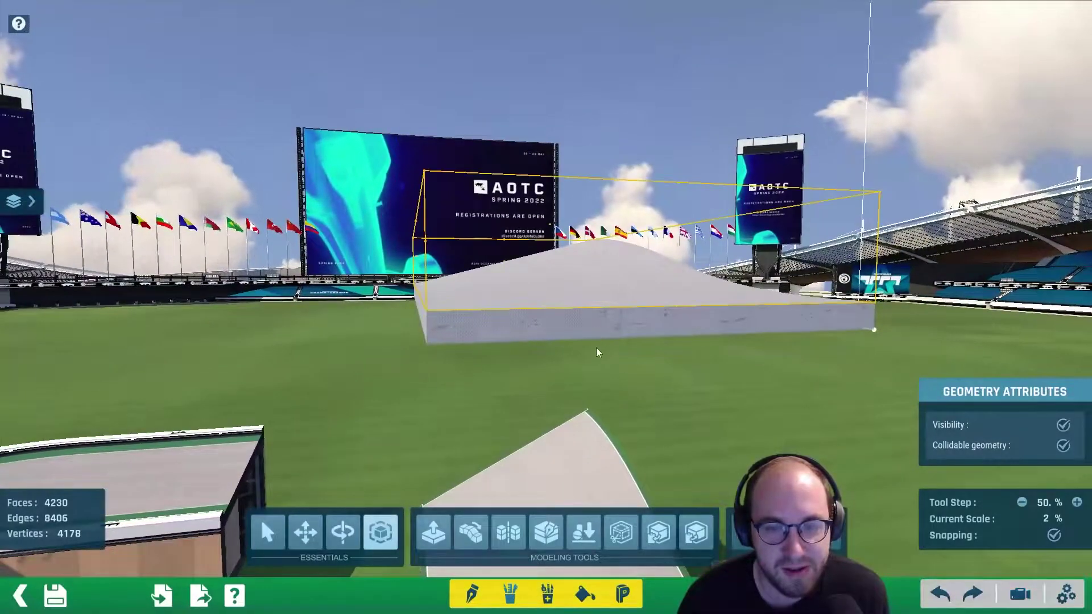
right_click_drag(561, 307, 553, 374, "alt")
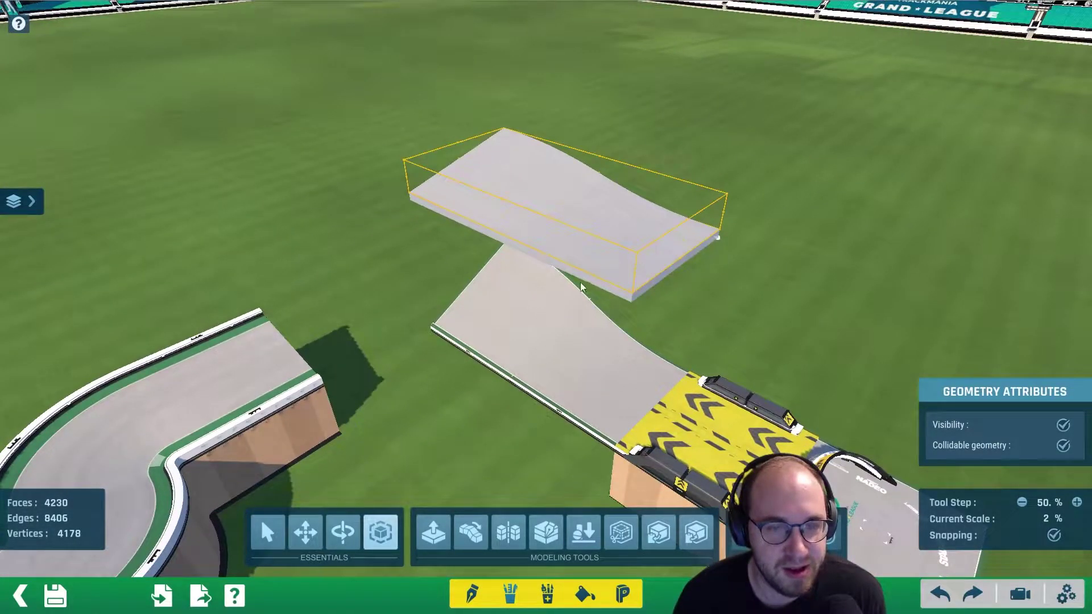
Step: Add a Scale layer with X and Y scale set to 1 and a larger Z scale to stretch the slope lengthwise
right_click_drag(281, 280, 407, 302)
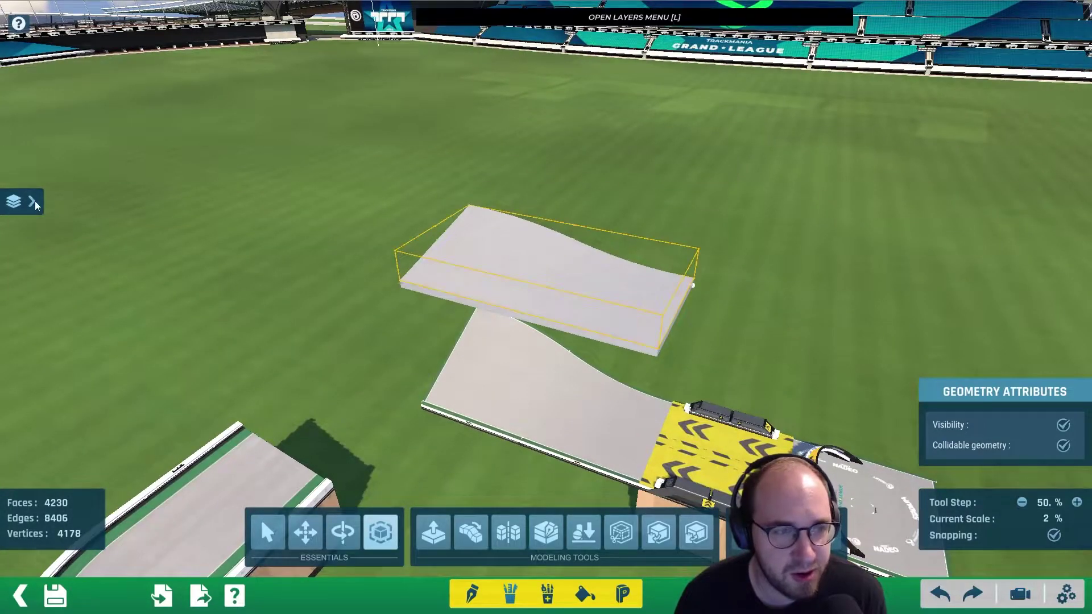
left_click(35, 203)
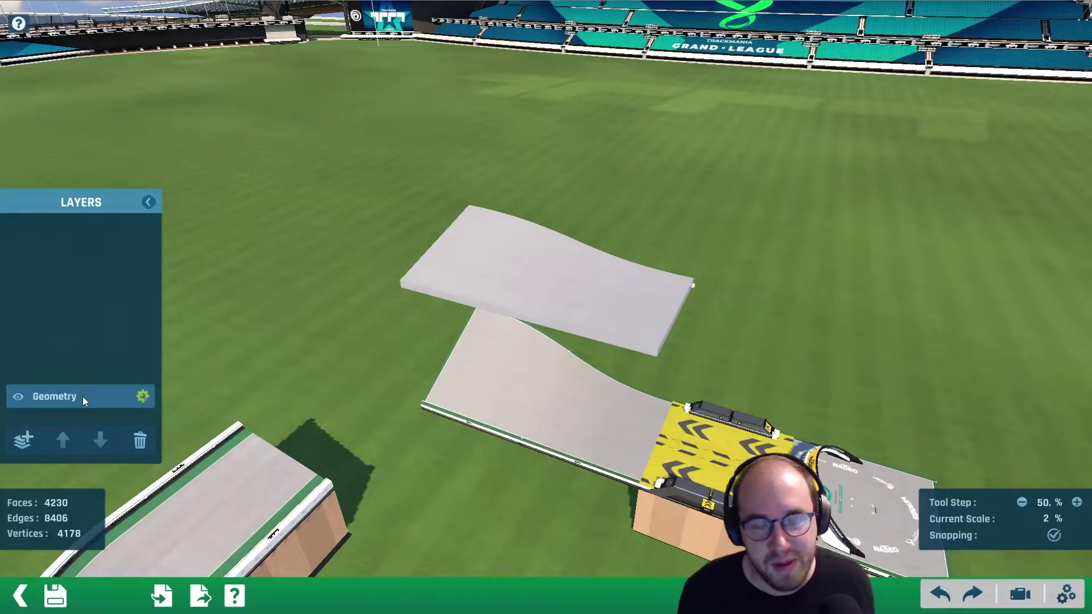
left_click(23, 441)
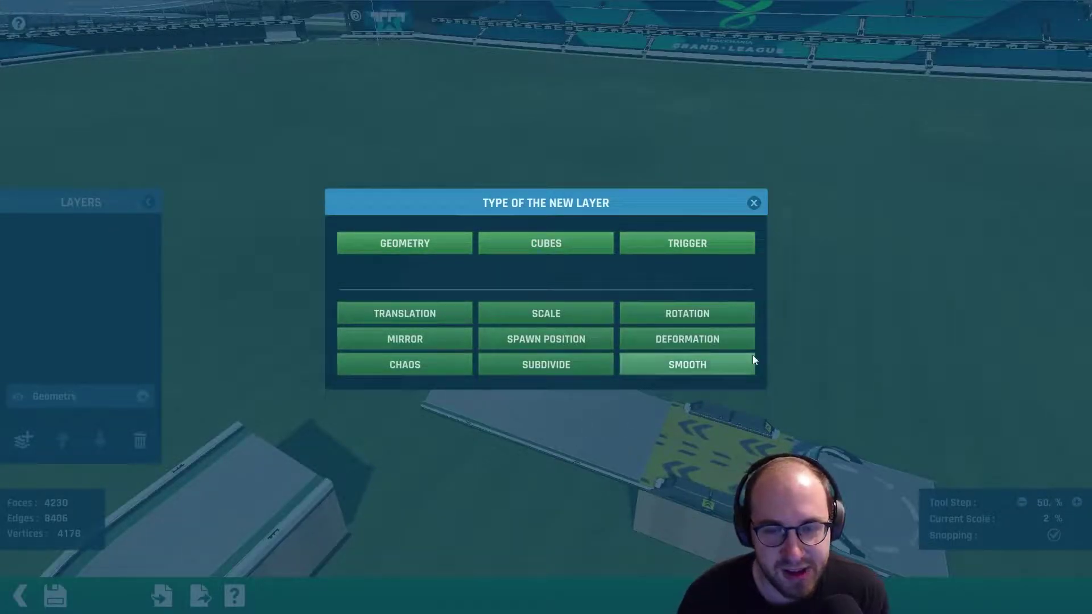
left_click(547, 315)
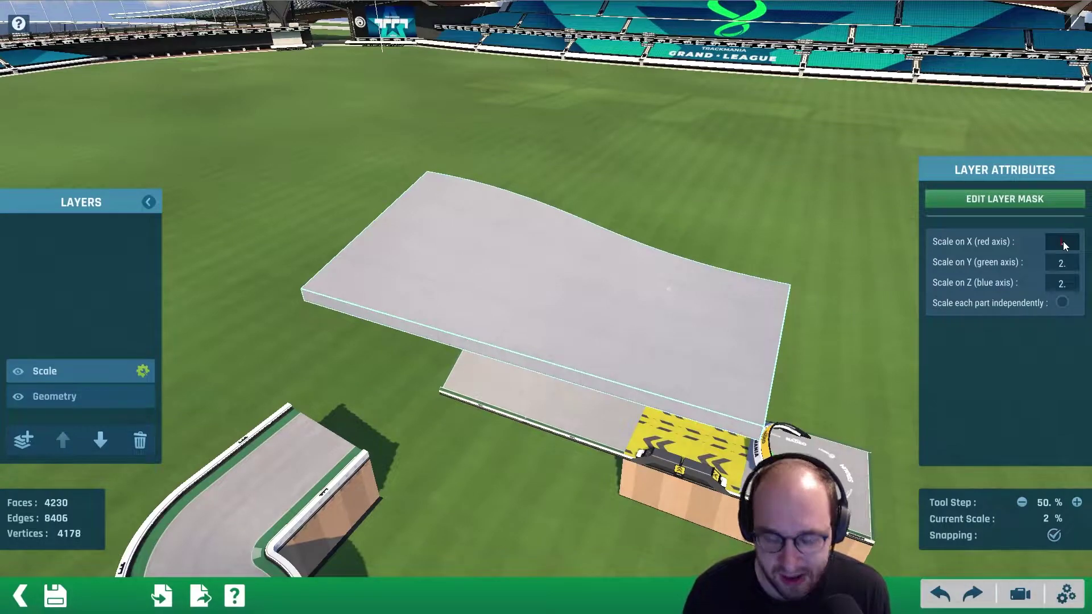
key("Return")
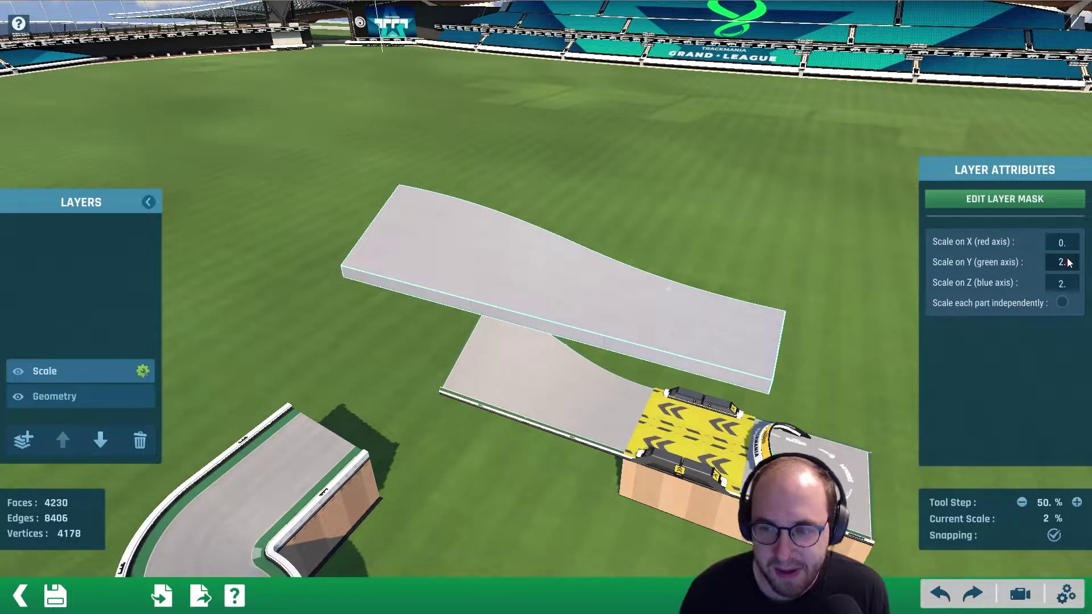
scroll(1068, 263, "down", 2)
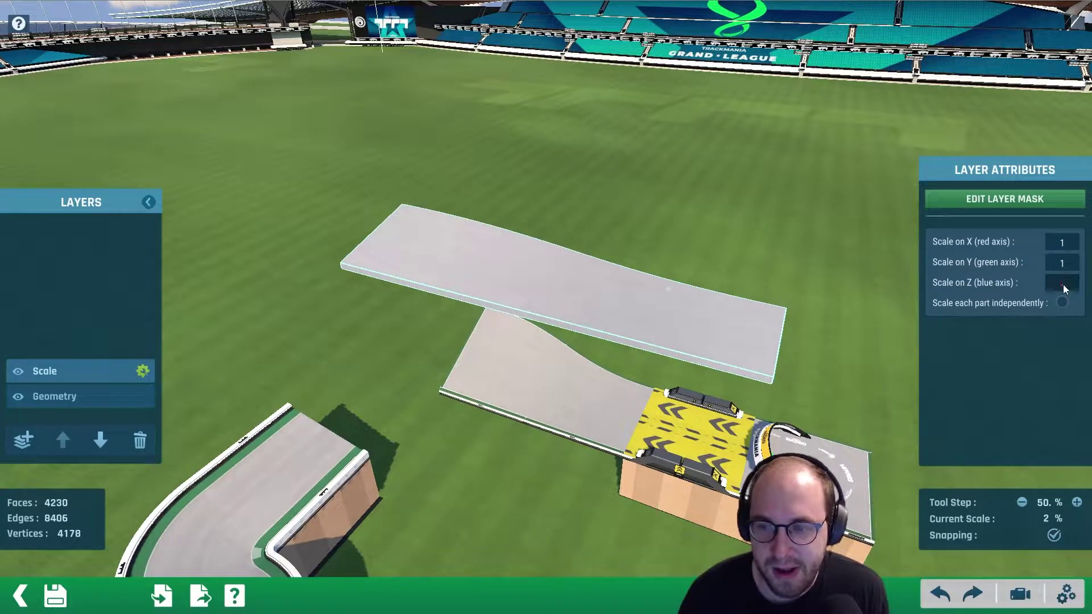
key("Return")
scroll(775, 333, "down", 3)
Step: Add a Translation layer that moves the slope 64 along Z, with the X translation set to 0
right_click_drag(776, 333, 478, 315, "alt")
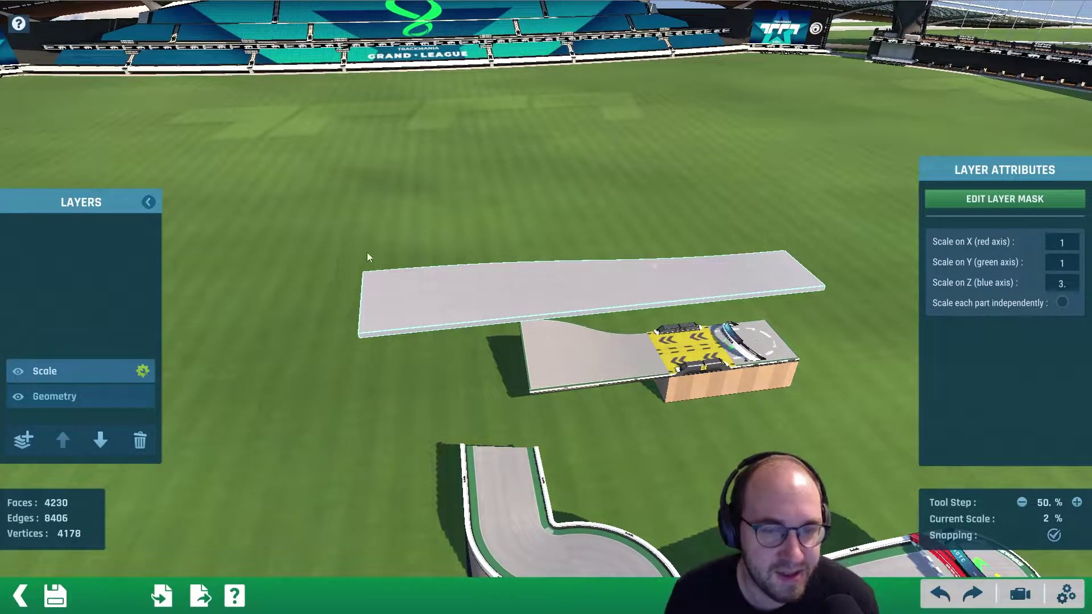
right_click_drag(740, 260, 576, 199)
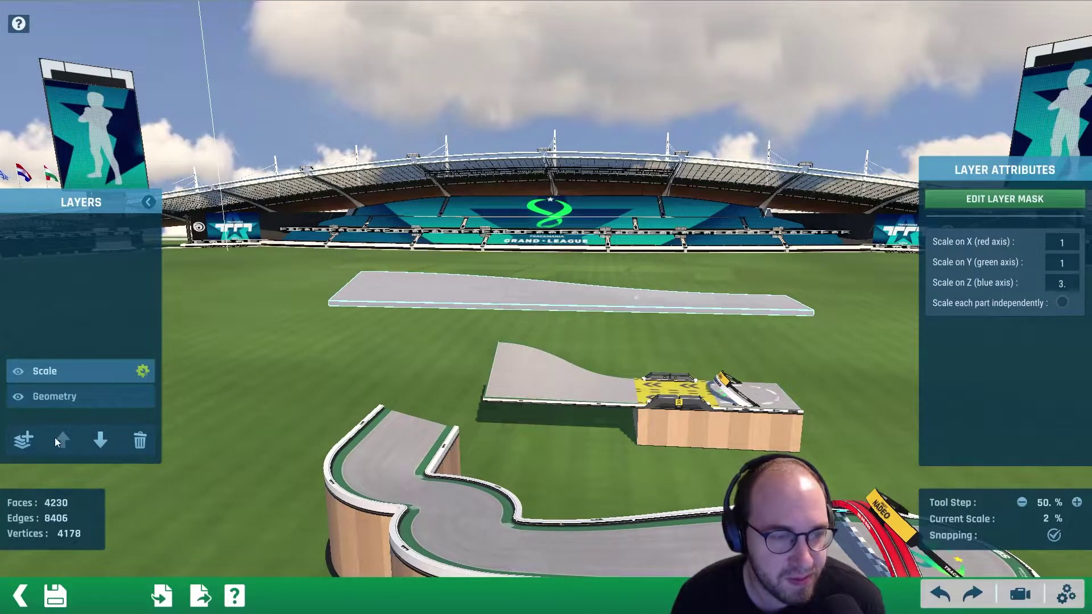
left_click(26, 441)
left_click(418, 316)
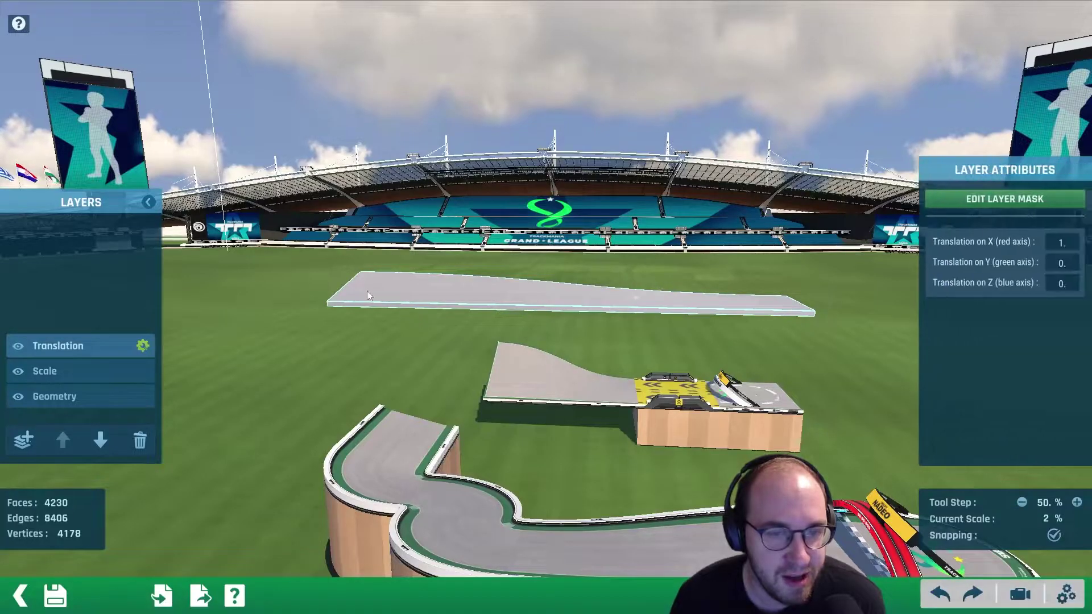
scroll(466, 267, "down", 3, "alt")
right_click_drag(513, 265, 951, 251, "alt")
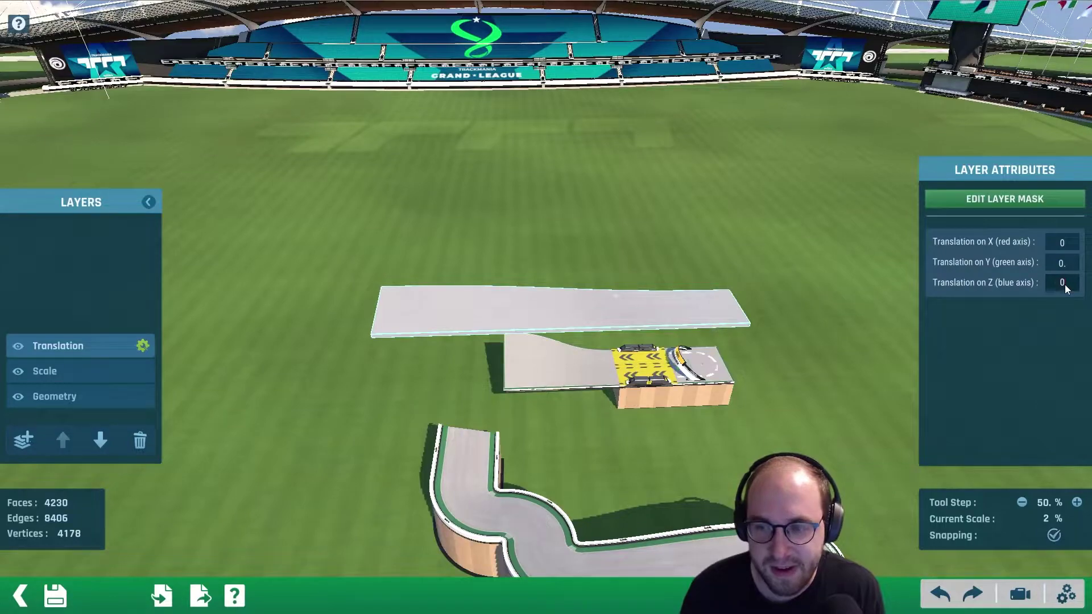
key("Return")
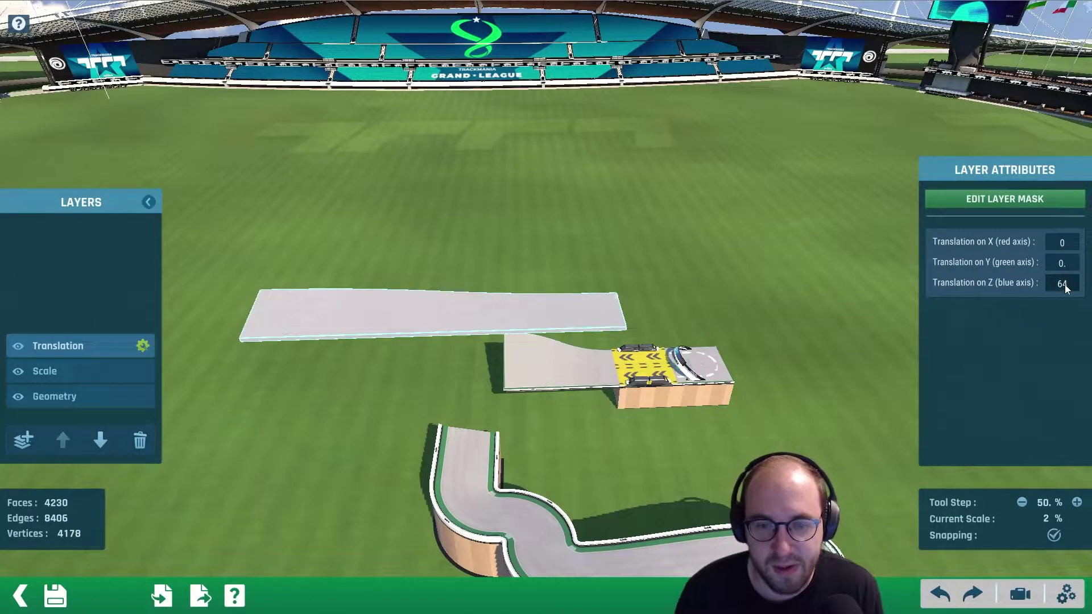
Step: Add a Deformation layer on top of the other layers and set the tool step to 16 m
right_click_drag(480, 322, 591, 268, "alt")
scroll(574, 297, "up", 2)
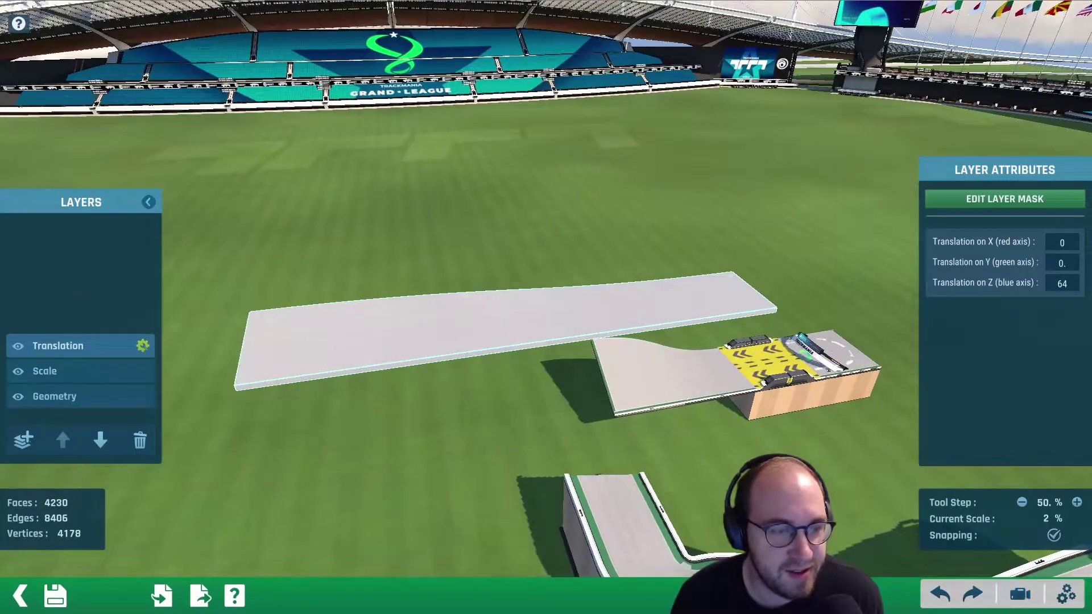
left_click(20, 442)
left_click(678, 332)
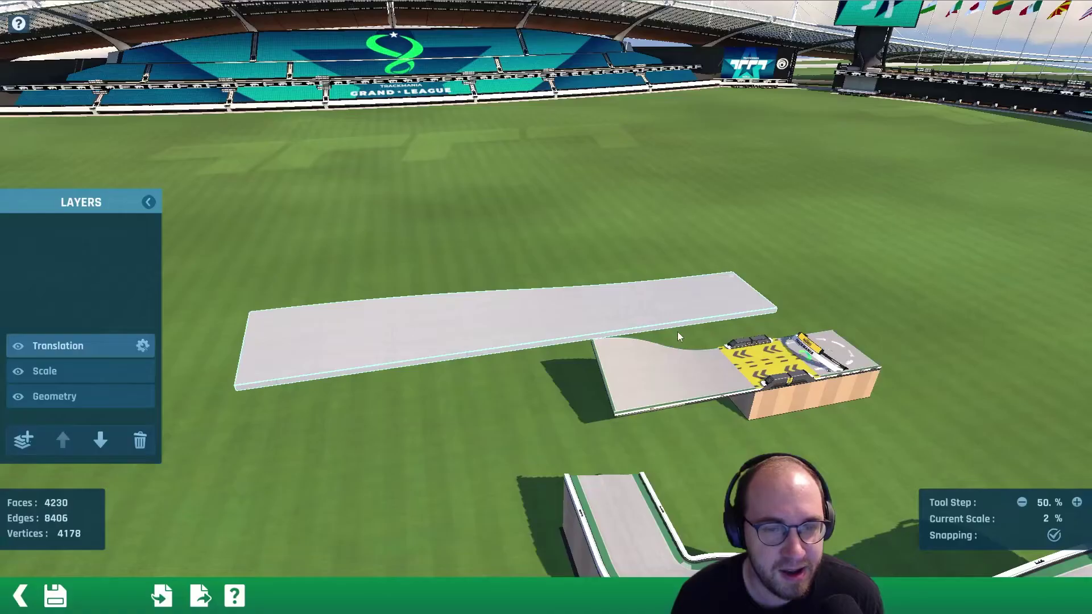
right_click_drag(324, 349, 452, 330)
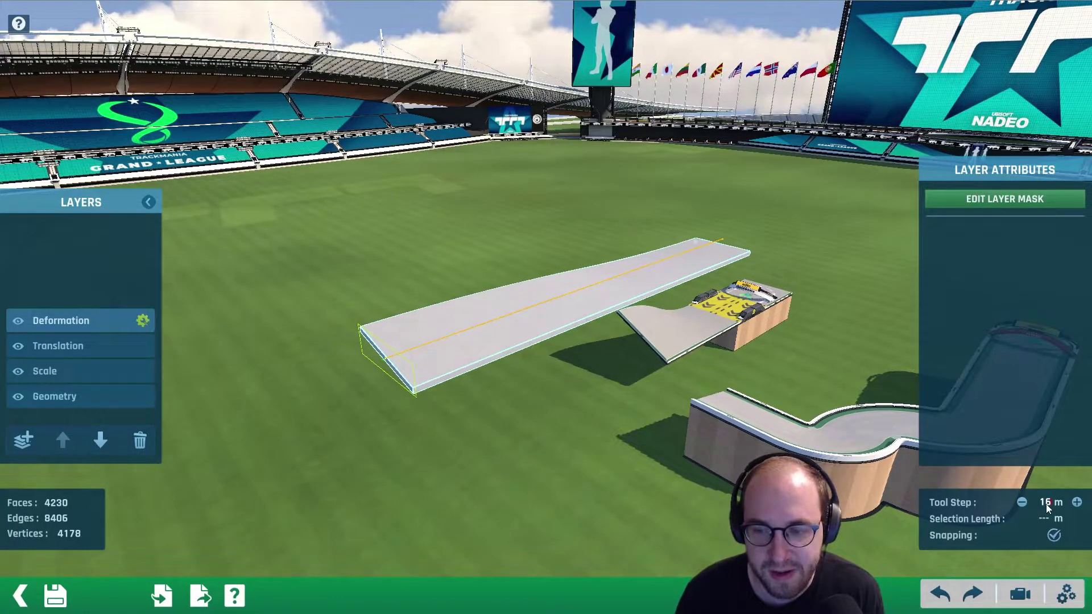
Step: Try moving the deformation handle at the slope's end outward and inward along its length
scroll(709, 425, "up", 6)
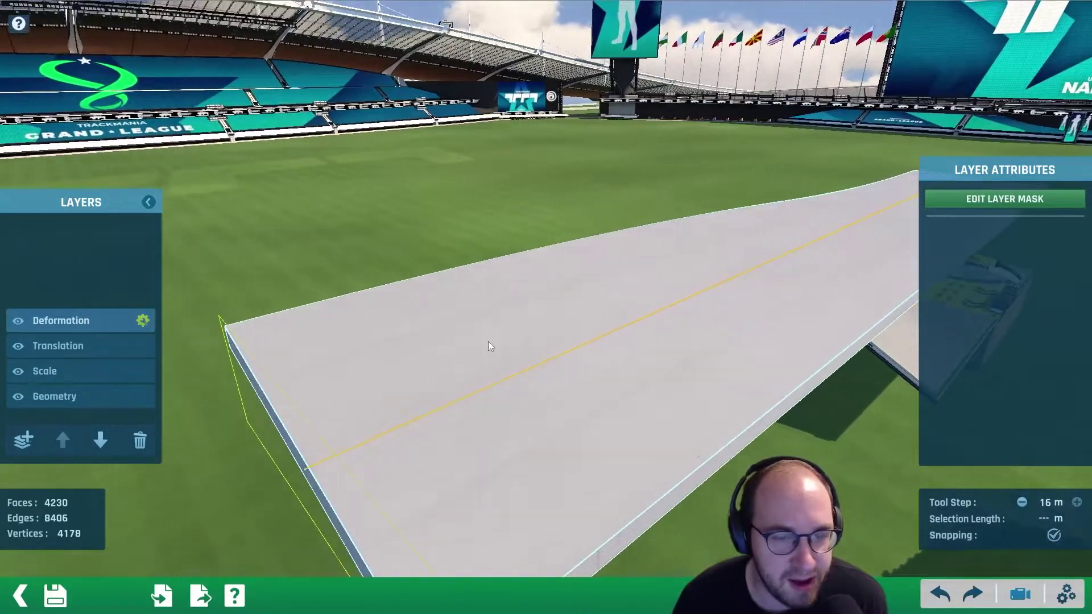
right_click_drag(488, 341, 564, 302)
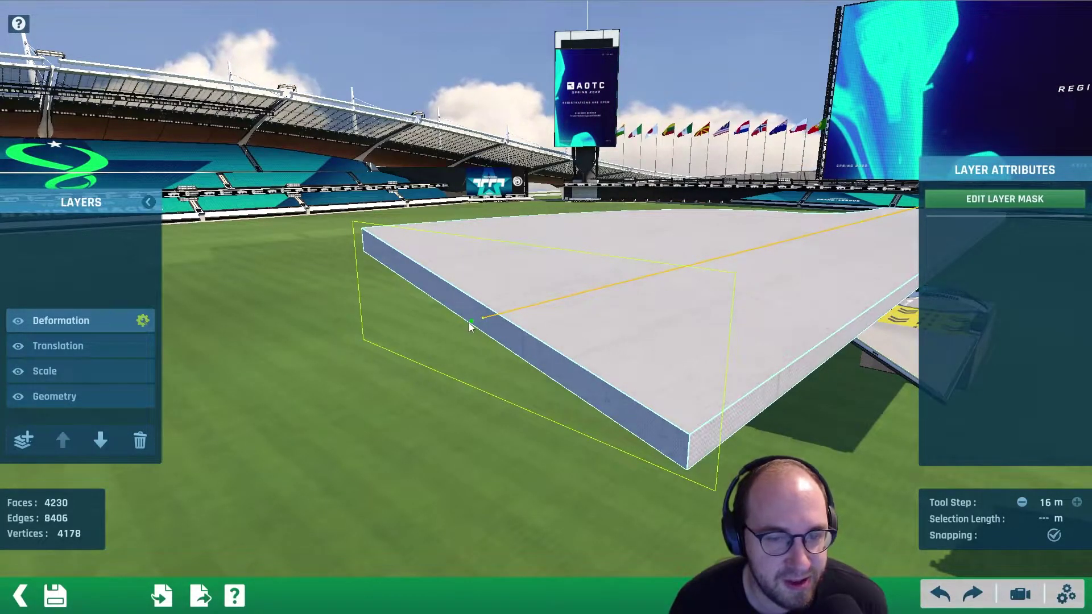
scroll(469, 325, "down", 3)
mouse_move(504, 336)
right_mouse_down()
mouse_move(435, 374)
mouse_move(499, 320)
right_mouse_up()
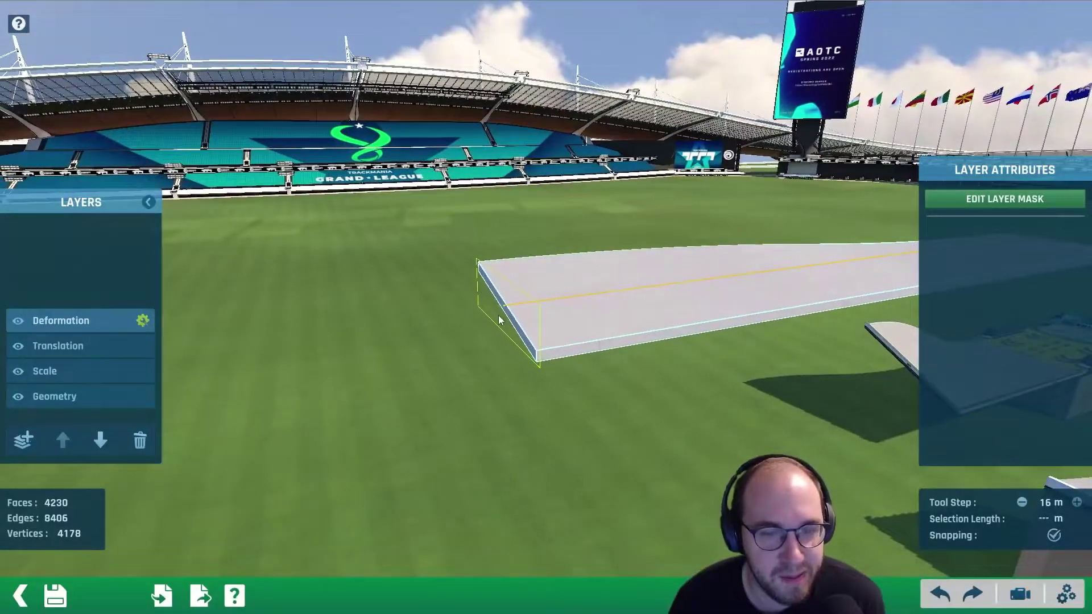
left_click_drag(500, 320, 335, 333)
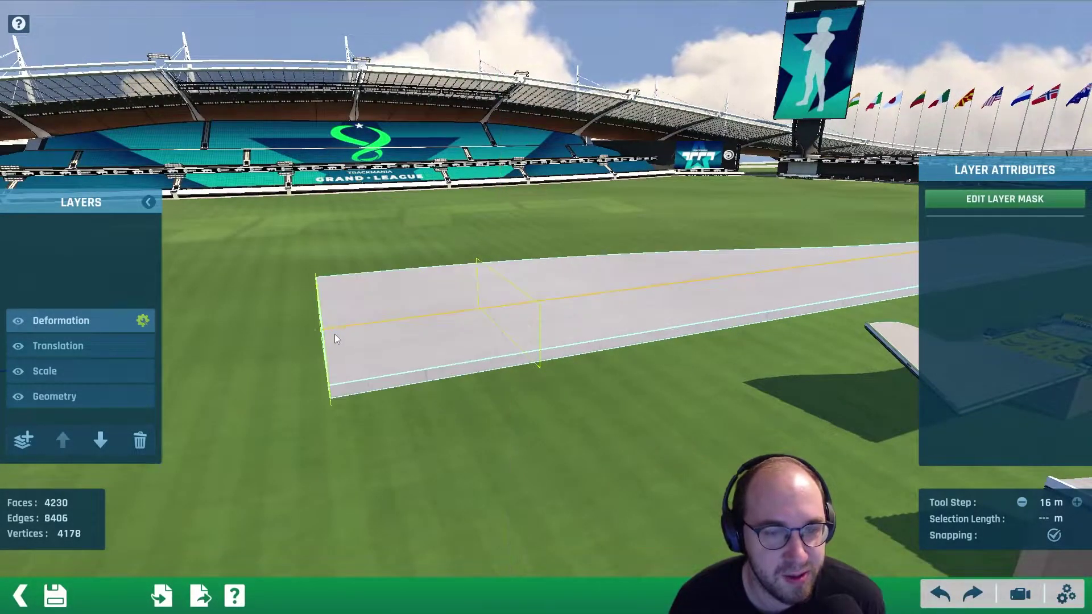
right_click_drag(402, 402, 372, 364)
right_click_drag(450, 344, 535, 315)
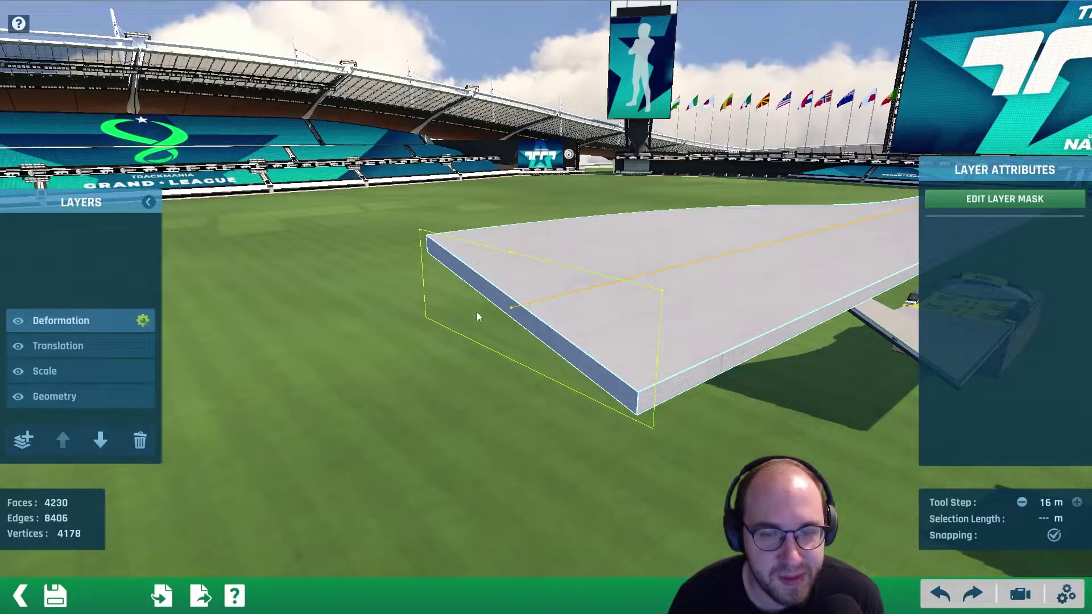
left_click_drag(512, 309, 760, 246)
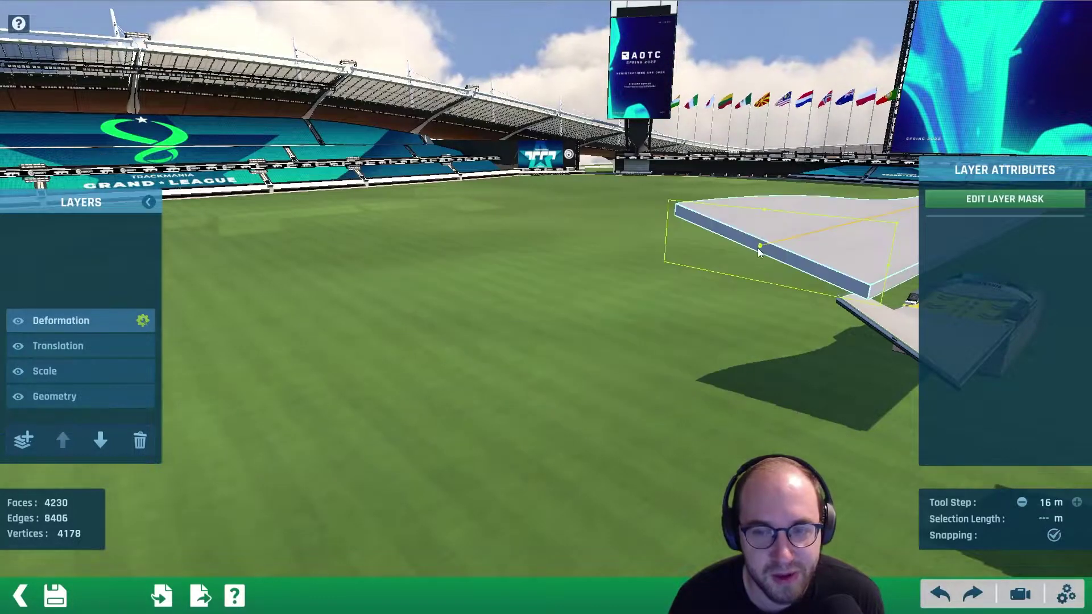
scroll(760, 262, "down", 1)
right_click_drag(760, 263, 467, 319)
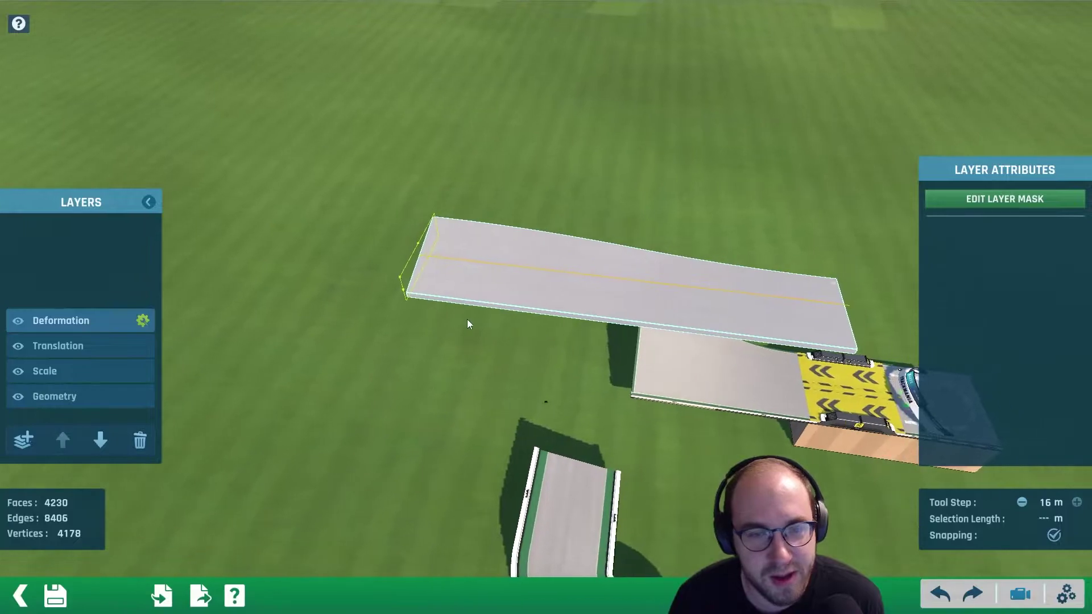
Step: Shorten the slope by moving its end inward, and shift that end sideways to bend the slope into a curve
left_click(422, 261)
left_click(602, 279)
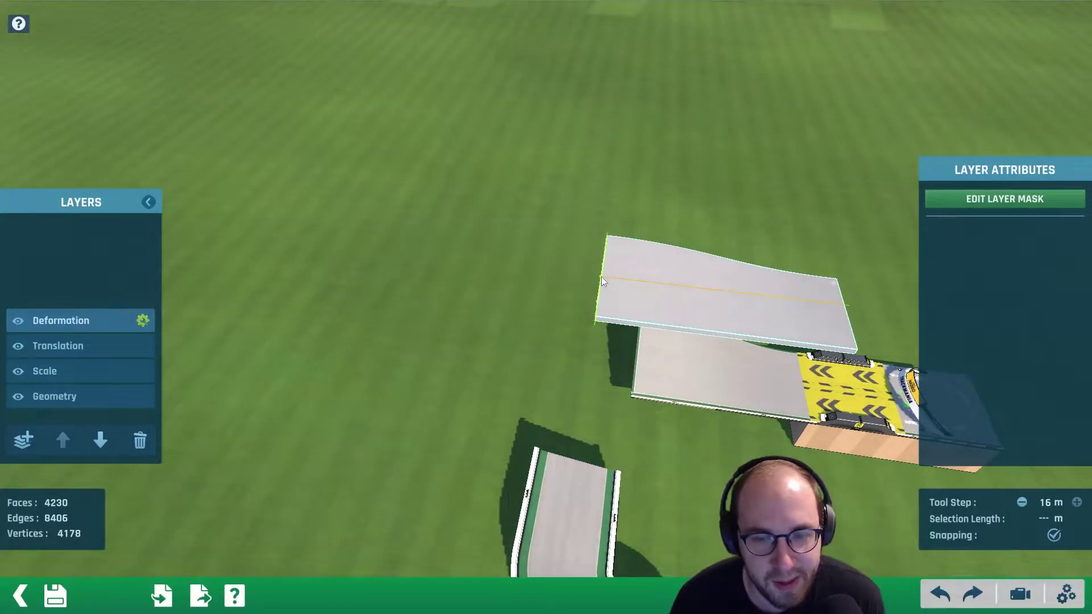
right_click_drag(479, 410, 562, 285, "alt")
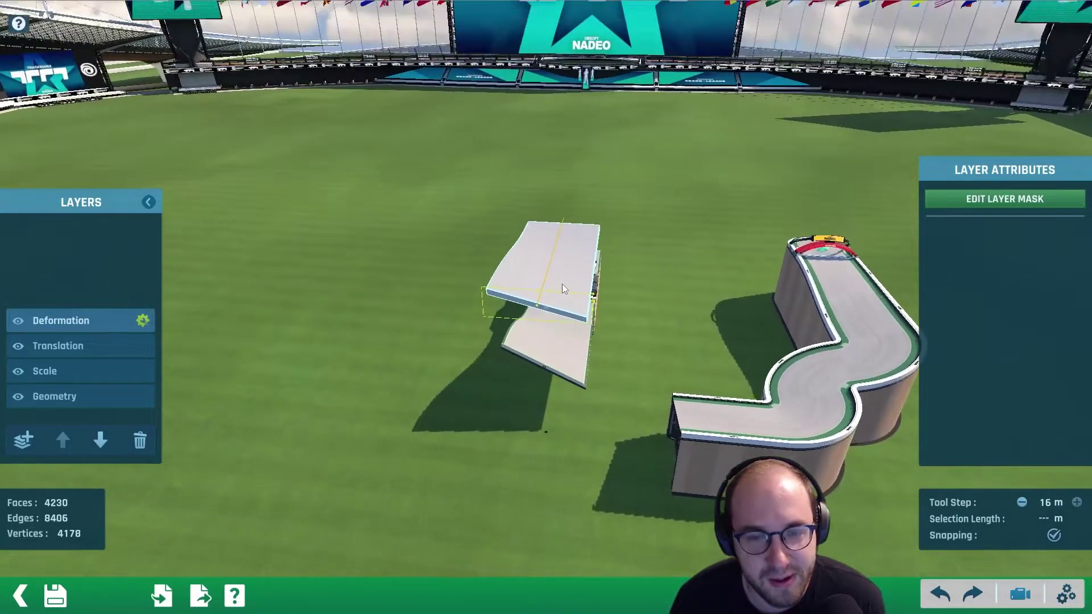
left_click(537, 307)
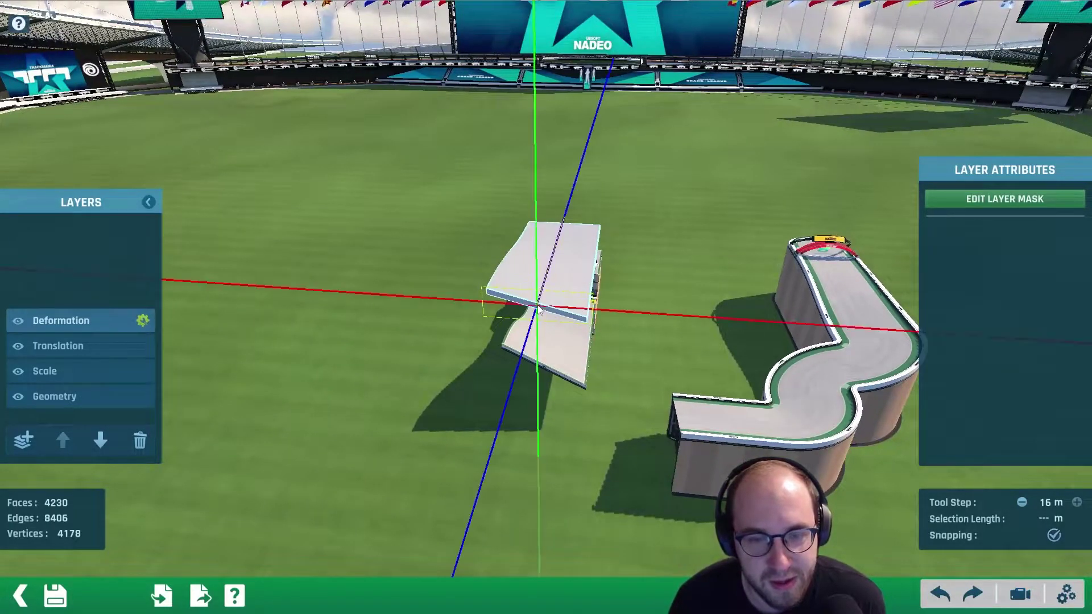
left_click(692, 319)
right_click_drag(738, 333, 701, 303, "alt")
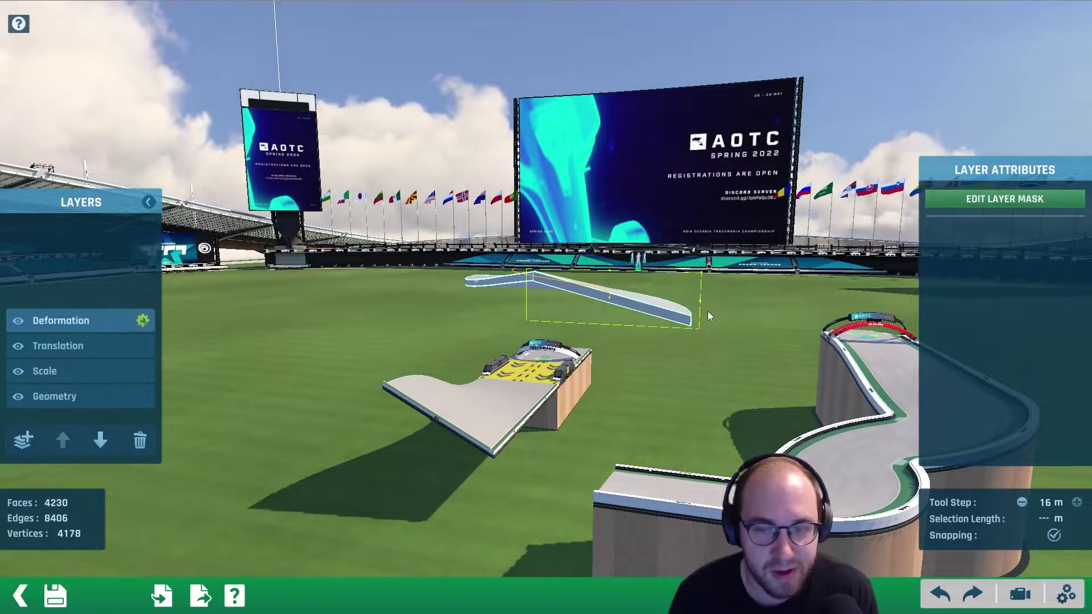
right_click_drag(774, 279, 668, 328, "alt")
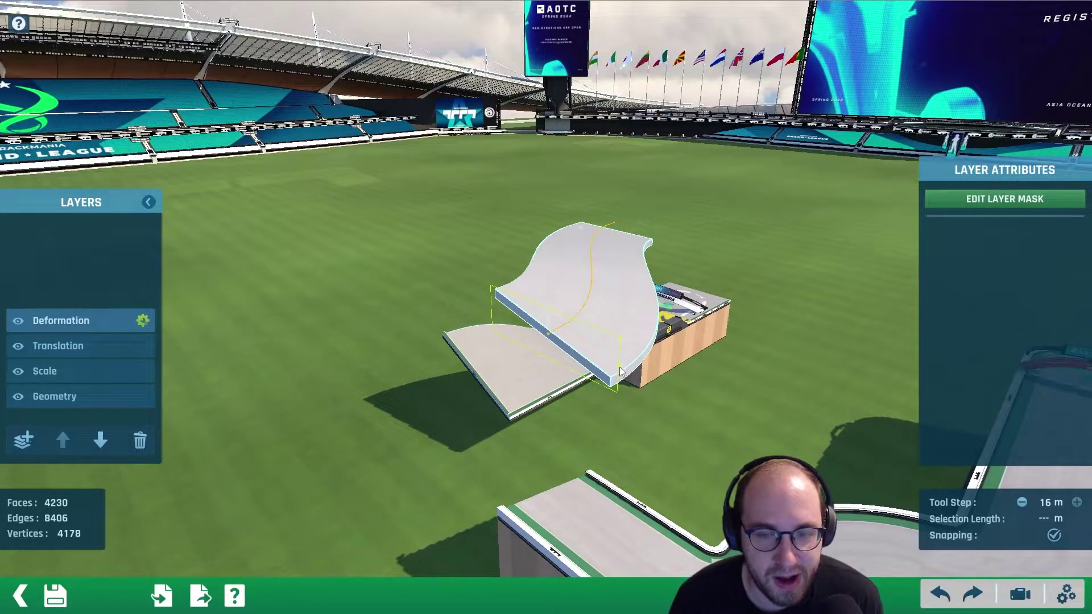
right_click(624, 294)
scroll(596, 353, "down", 3, "alt")
right_click_drag(596, 353, 494, 407, "alt")
right_click_drag(619, 285, 577, 235)
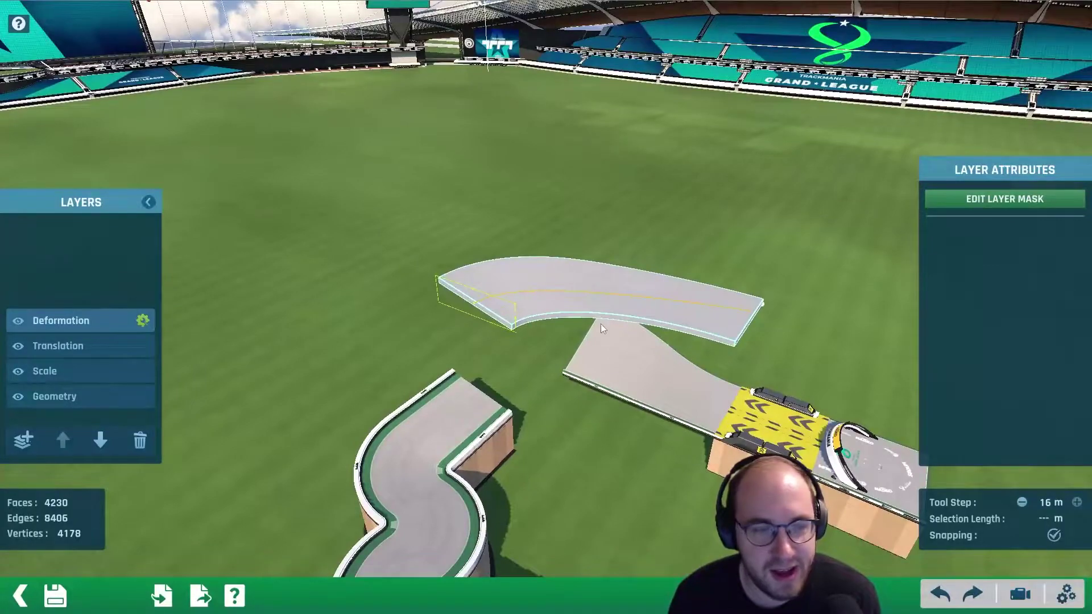
Step: Return to the item properties and set the placement parameters to Fly Step 2, Grid Horizontal Size 32 and Grid Vertical Size 2
left_click(55, 596)
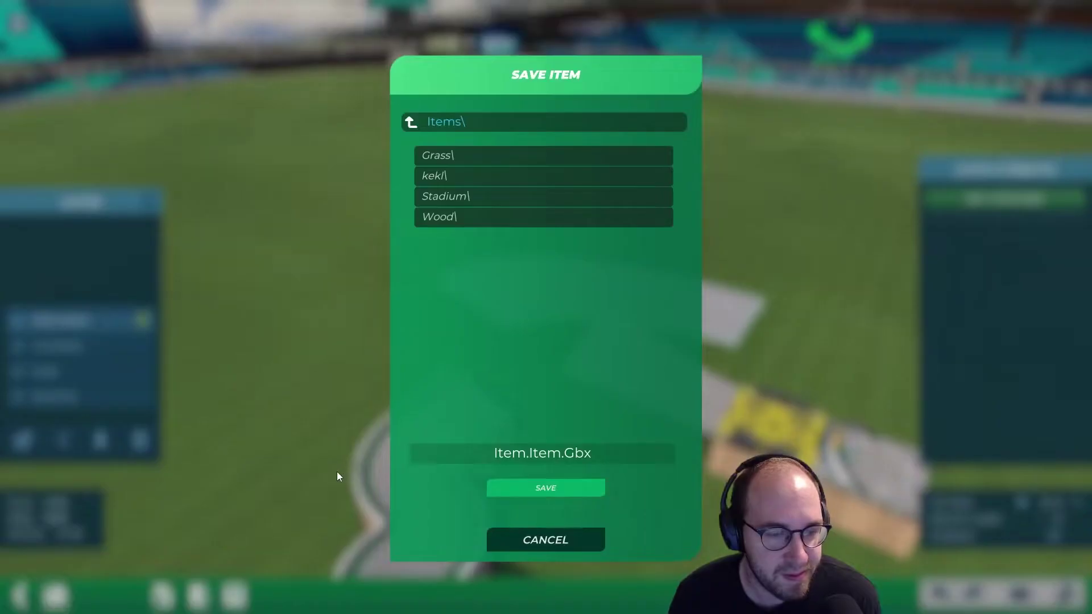
key("Escape")
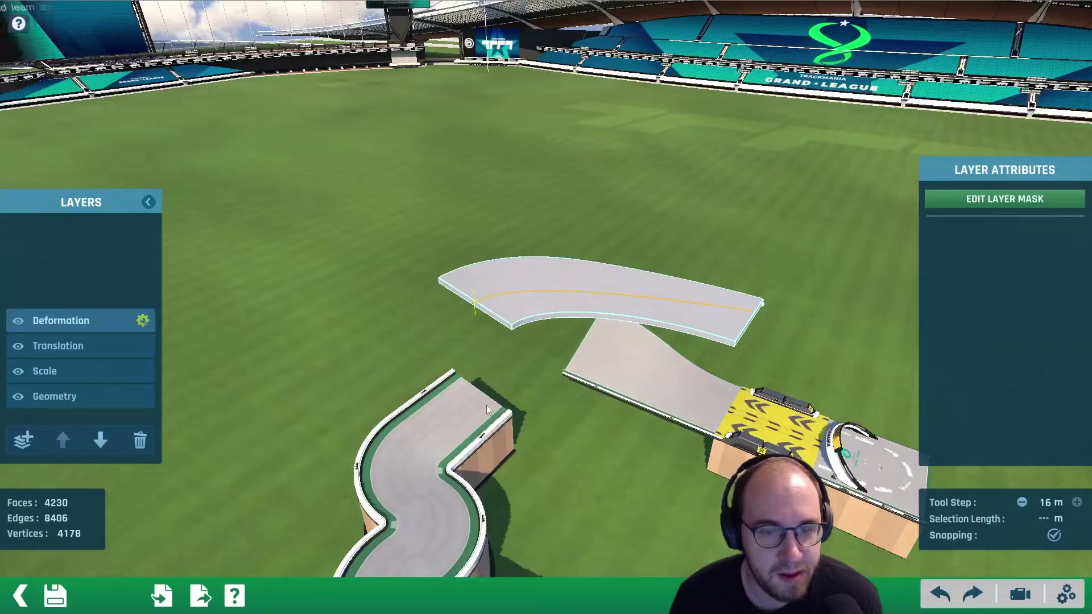
left_click(23, 596)
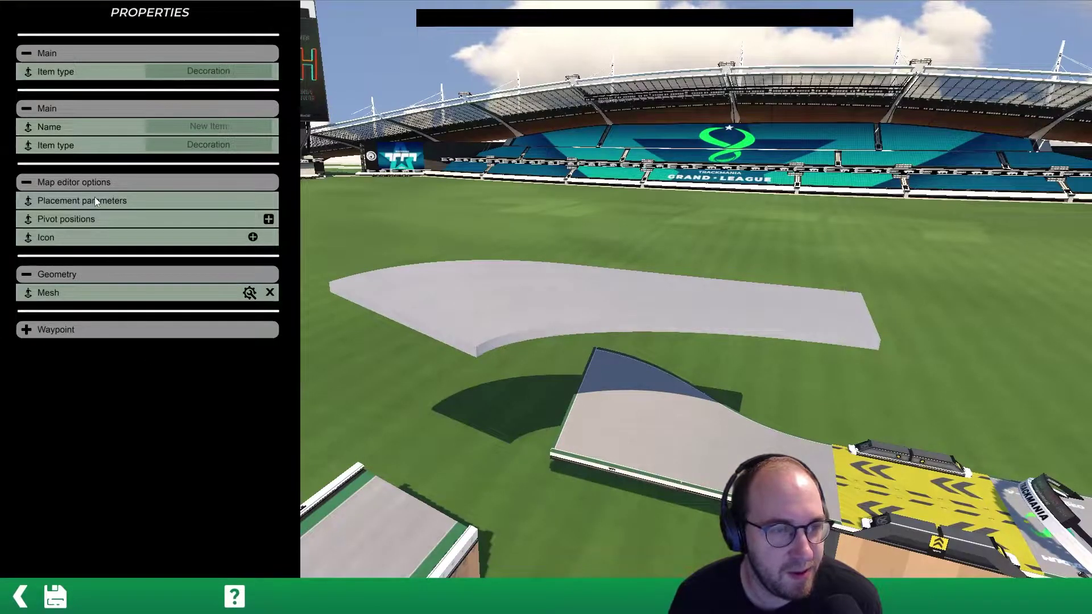
left_click(57, 203)
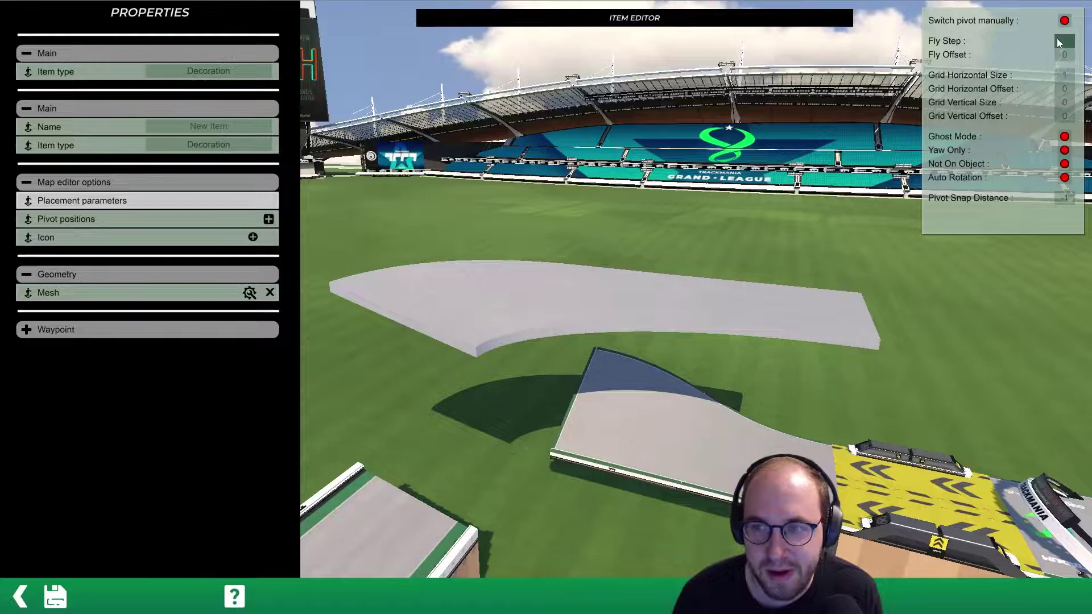
type("2")
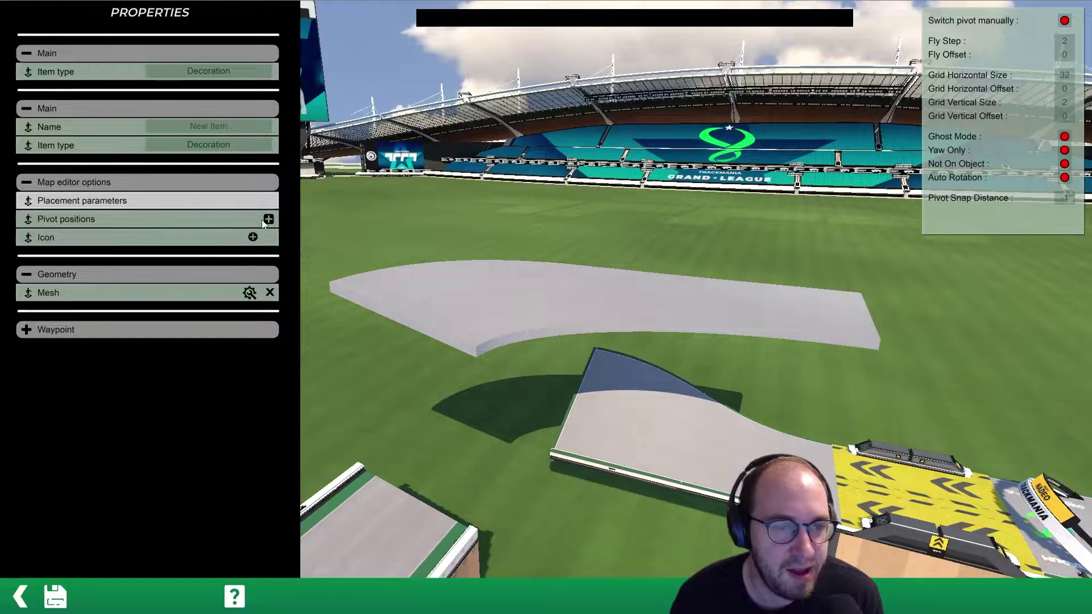
Step: Create the item's icon using the Automatic (Southeast) option
left_click(253, 237)
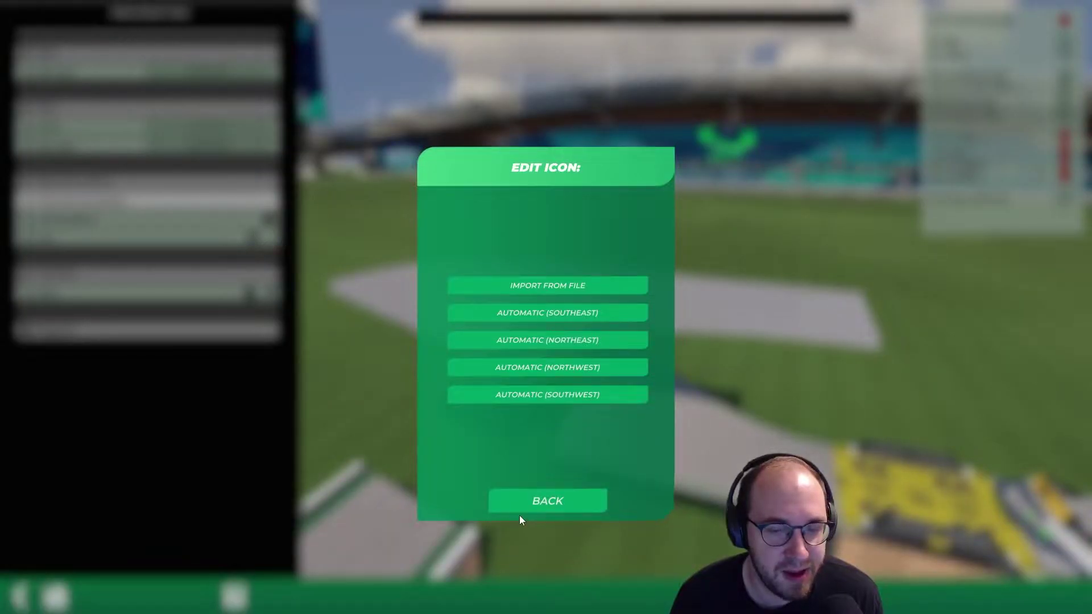
left_click(521, 509)
left_click(250, 237)
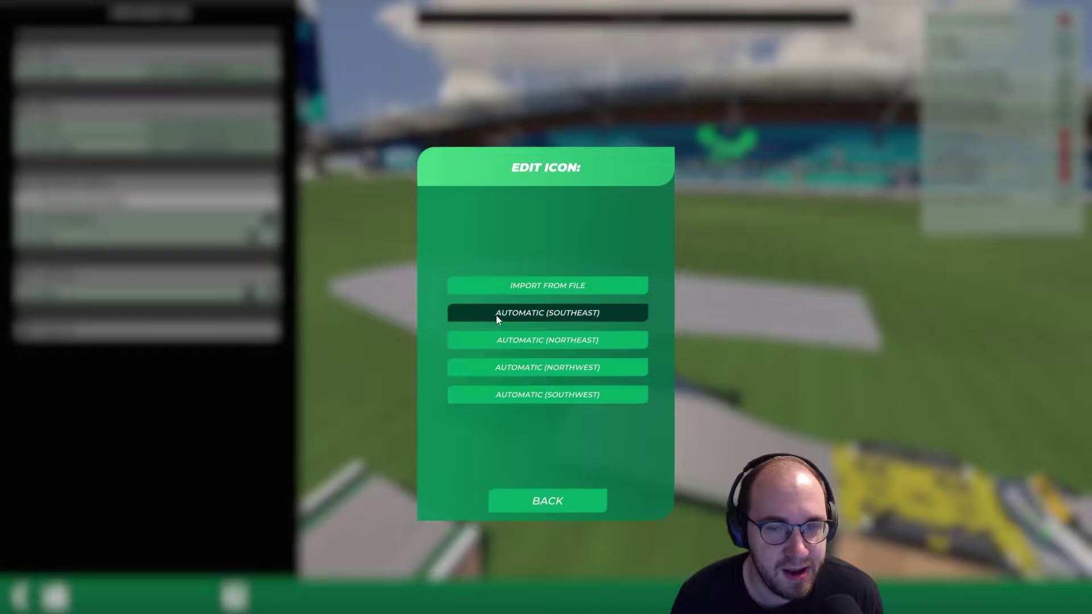
left_click(527, 315)
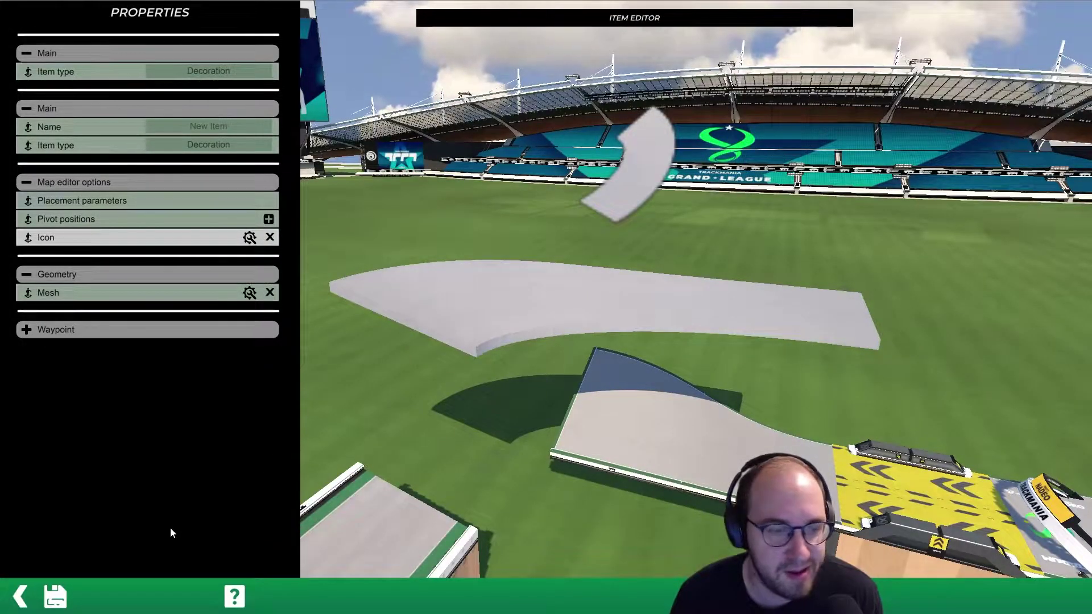
Step: Save the item, overwriting Item.Item.Gbx, and return to the map editor
left_click(54, 596)
left_click(534, 489)
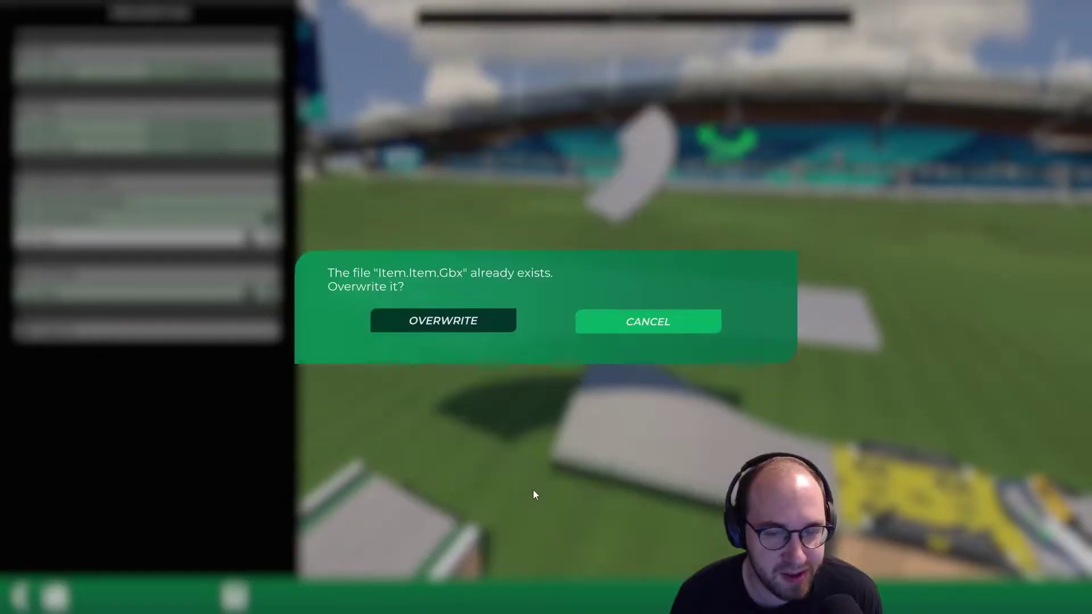
left_click(458, 323)
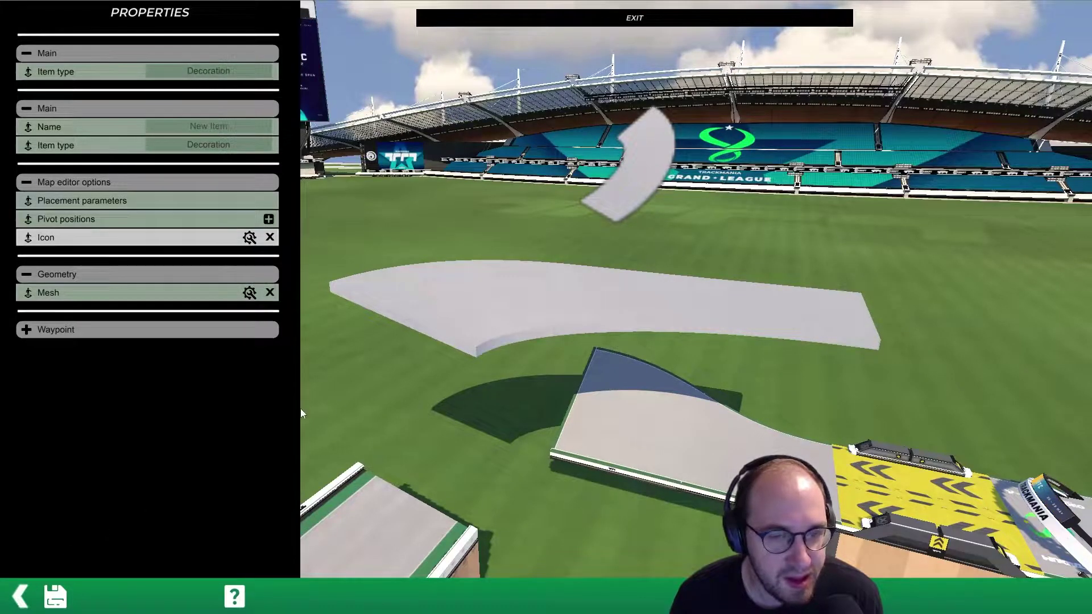
key("Escape")
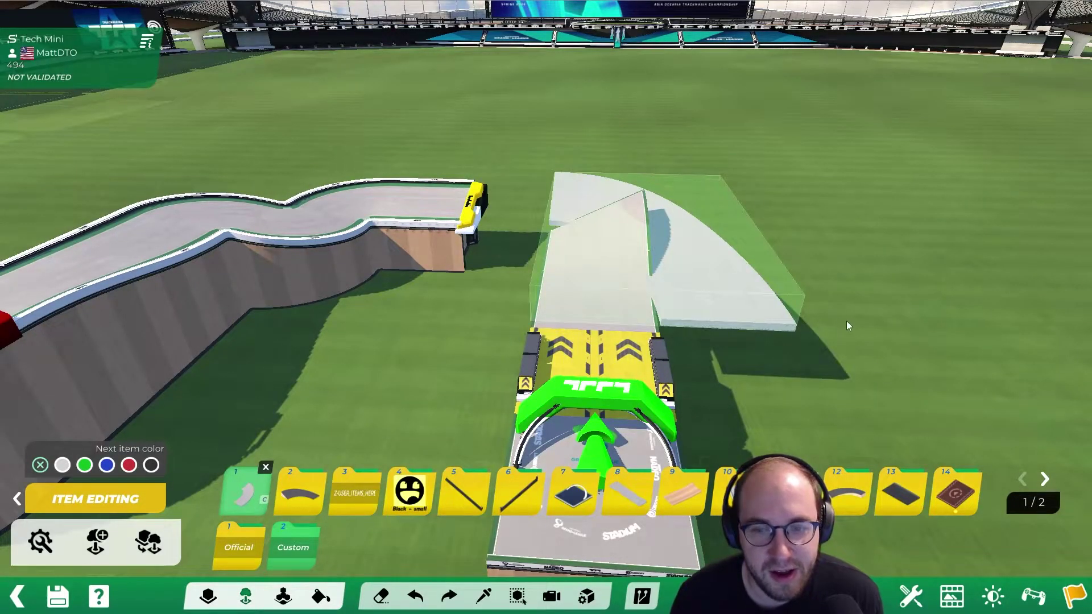
Step: Adjust the placement height of the curved slope item to line up with the start track's booster platform
right_click_drag(823, 328, 783, 272, "alt")
left_click_drag(783, 272, 473, 324, "alt")
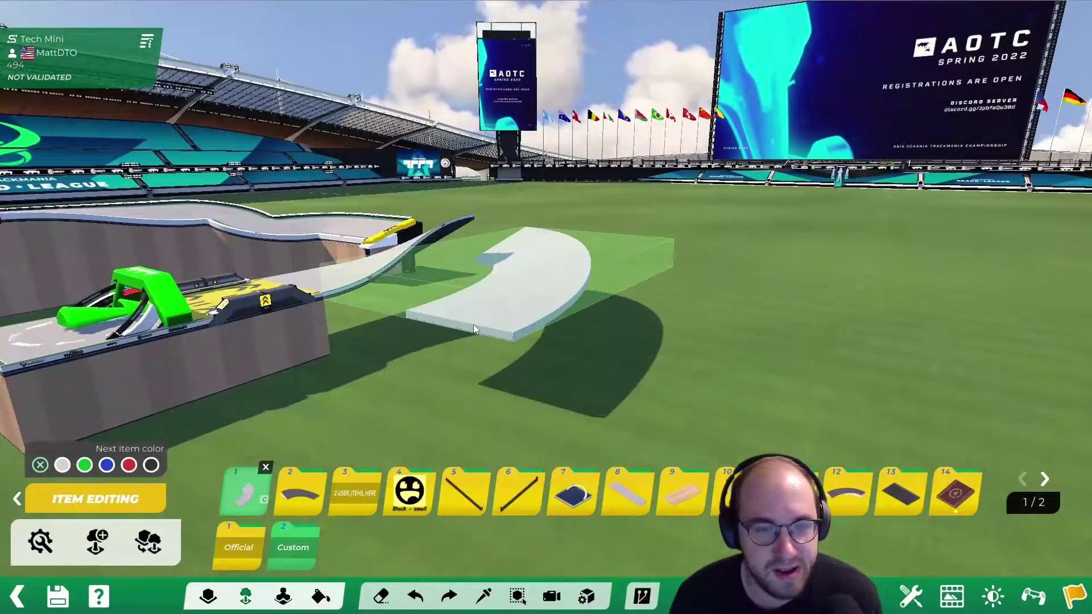
scroll(377, 313, "down", 3)
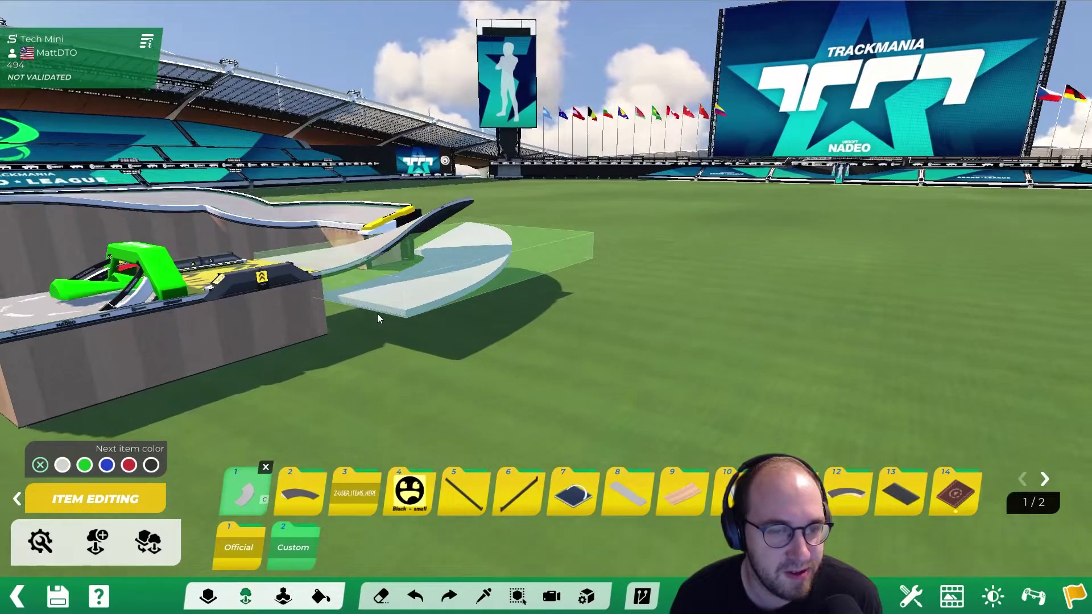
scroll(377, 313, "down", 4)
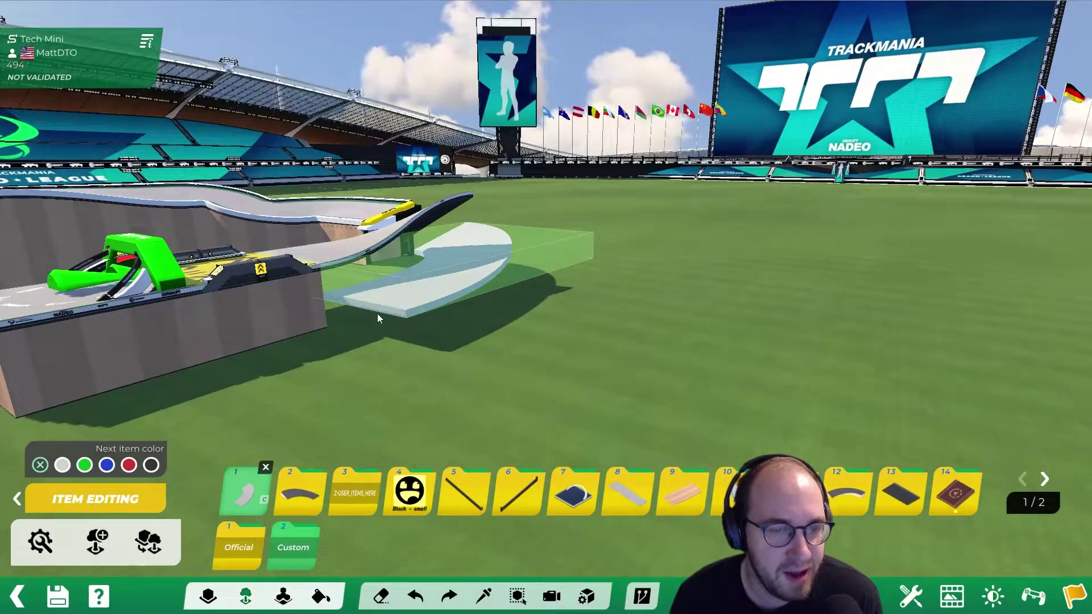
scroll(377, 318, "up", 4)
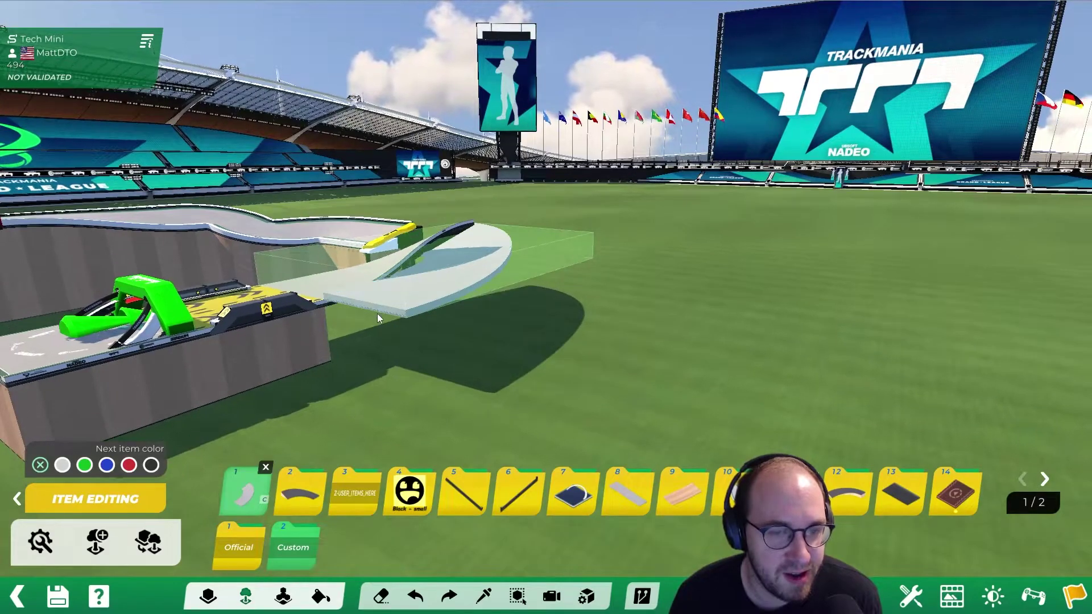
Step: Undo the old straight slope and place the curved item between the booster platform and the raised track's checkpoint
key("KP_6")
key("ctrl+z")
key("KP_4")
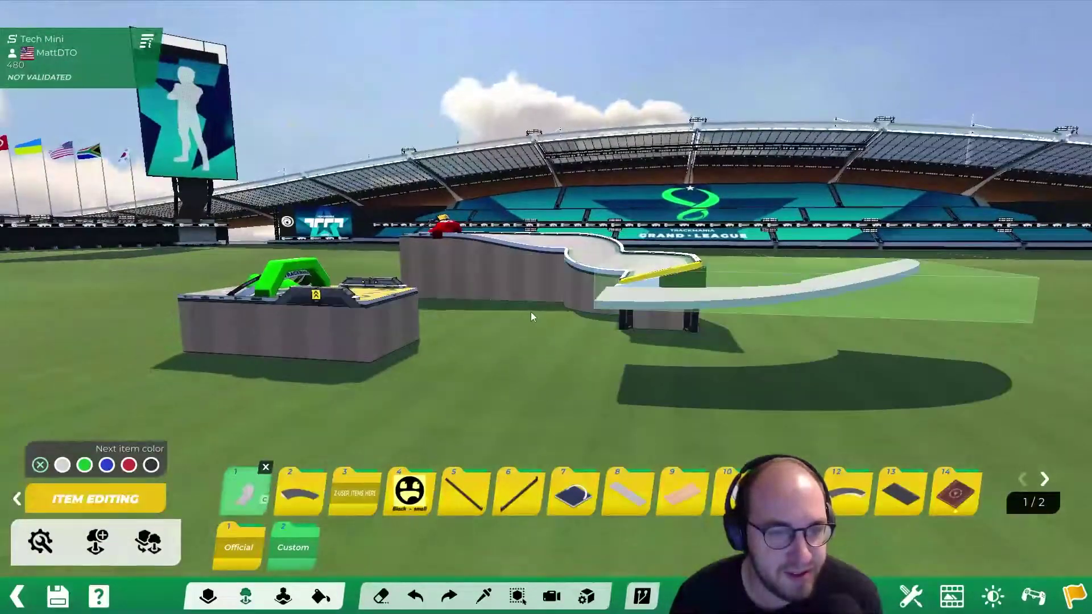
scroll(382, 297, "down", 2)
left_click(385, 296)
Step: Start a test drive at the checkpoint joining the curved slope, and exit back to the map editor
right_click_drag(384, 292, 654, 290, "alt")
scroll(615, 347, "up", 2, "alt")
scroll(553, 308, "up", 2, "alt")
scroll(654, 290, "up", 2, "alt")
left_click(1032, 596)
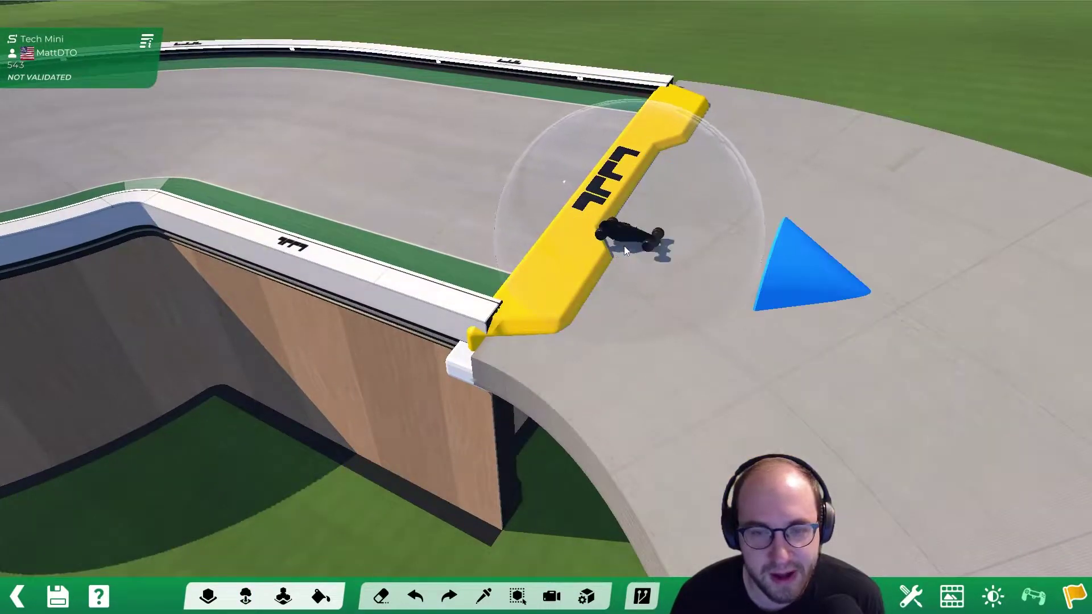
left_click(649, 244)
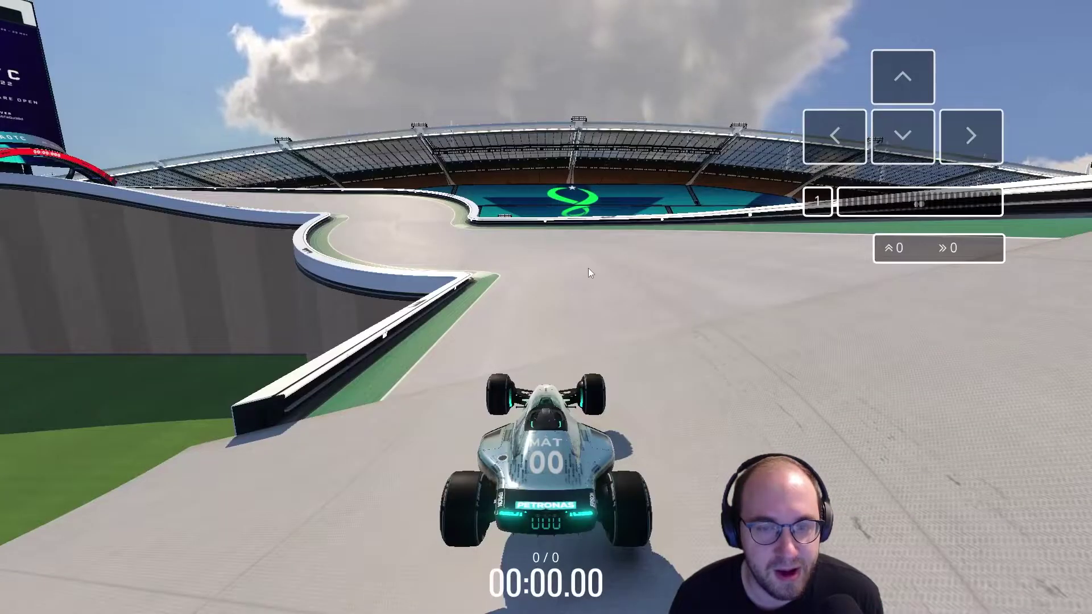
key("Escape")
left_click(461, 307)
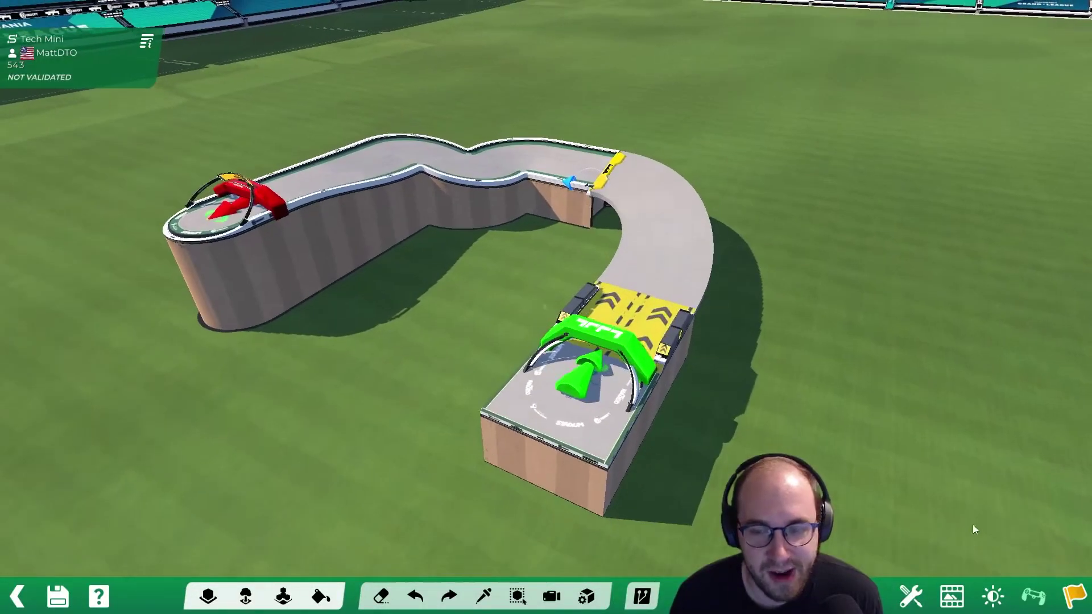
Step: Drive the track from the start over the curved slope in race validation, and exit to the map editor
left_click(1074, 596)
key("Up")
key("Left")
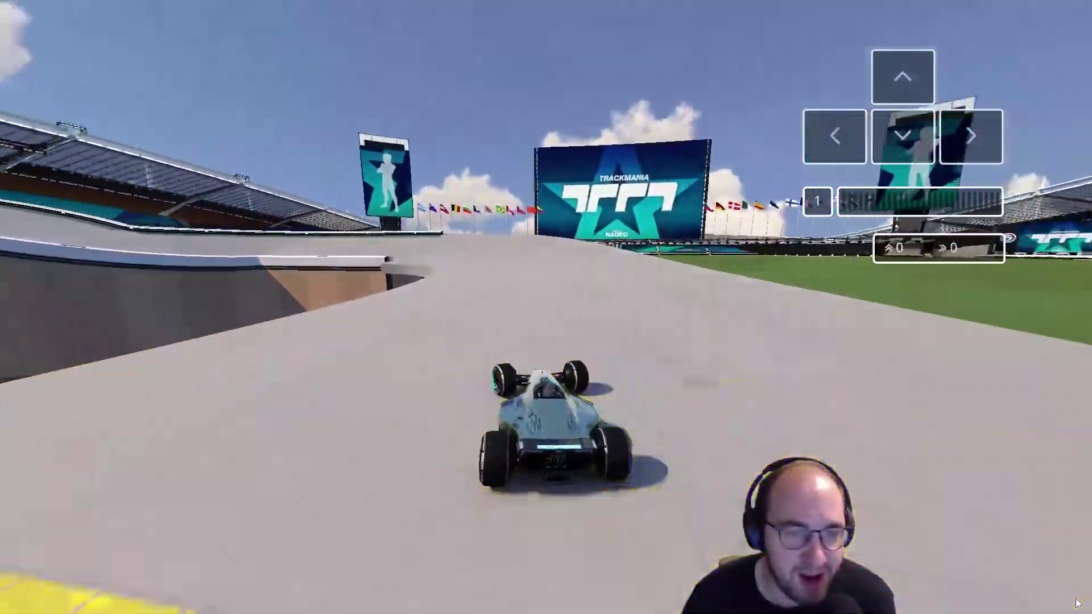
key("Down")
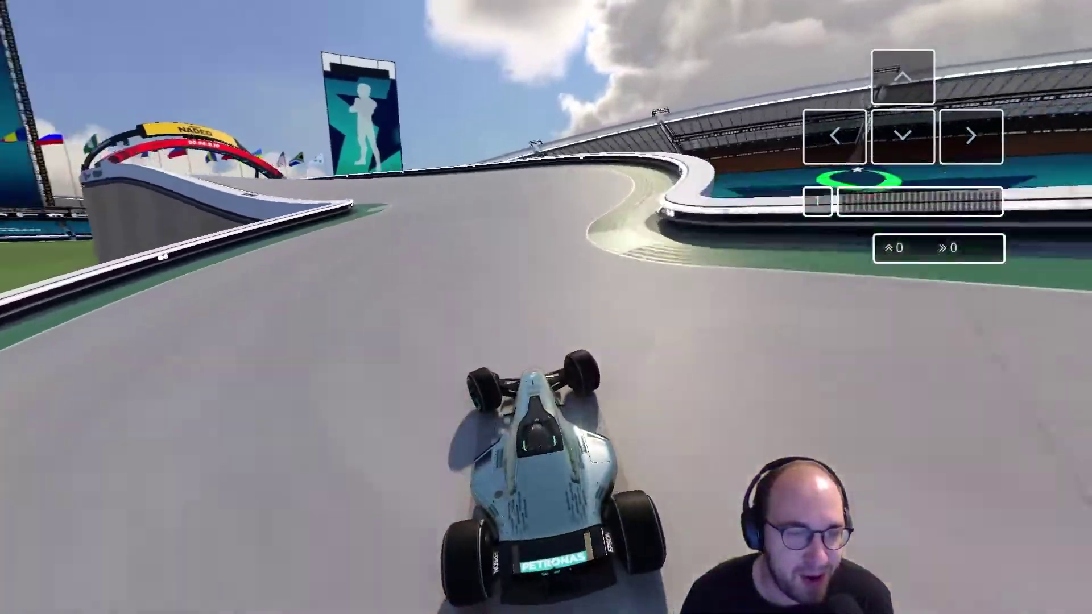
key("Left")
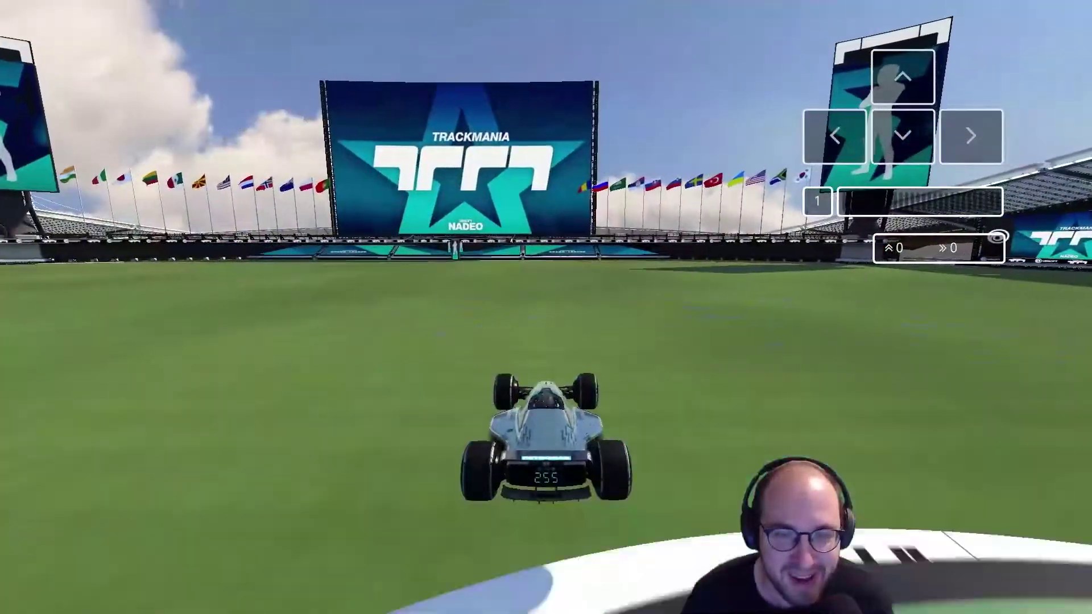
key("Delete")
key("Escape")
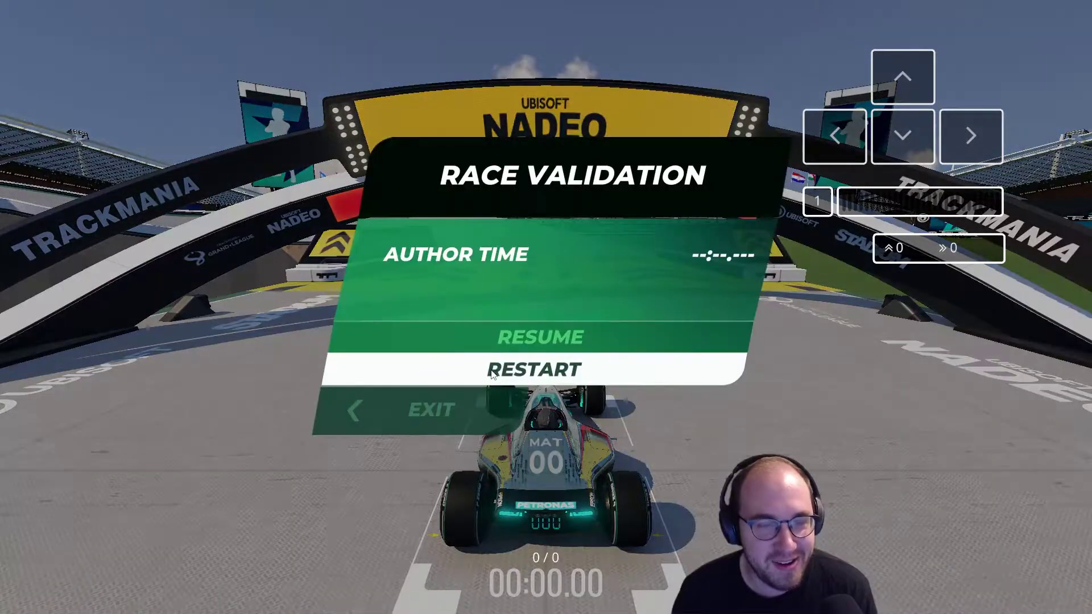
left_click(424, 408)
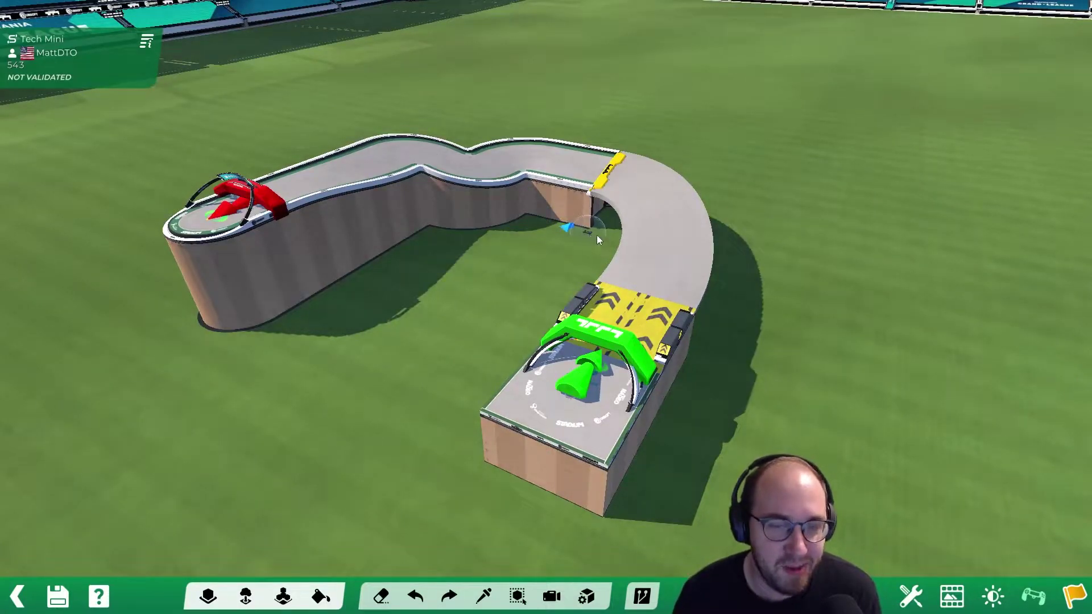
Step: Open the placed curved slope in the item editor and save the item
left_click(207, 596)
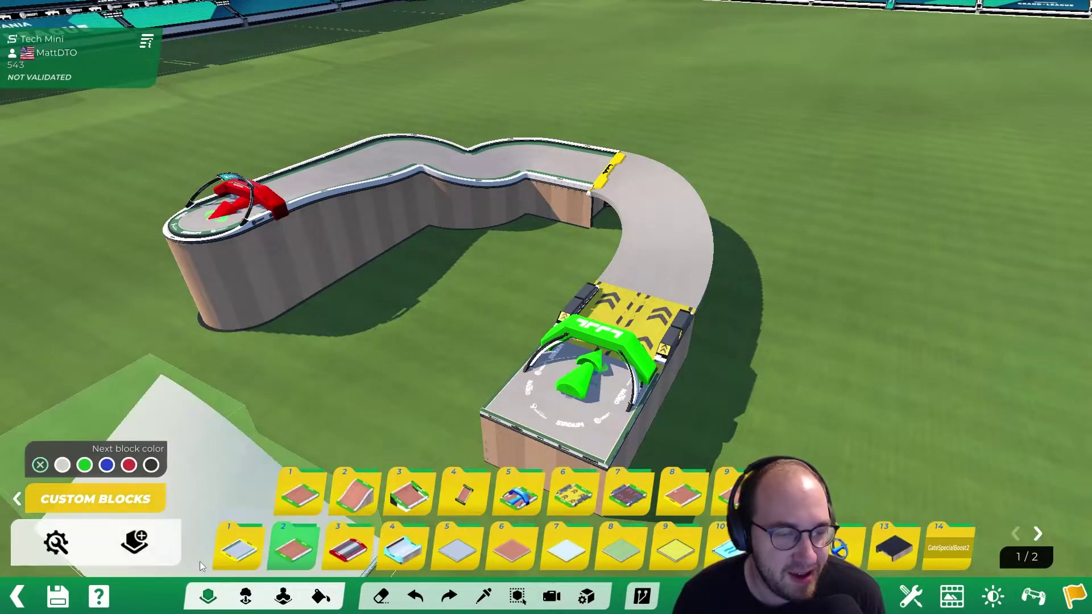
left_click(245, 596)
left_click(40, 542)
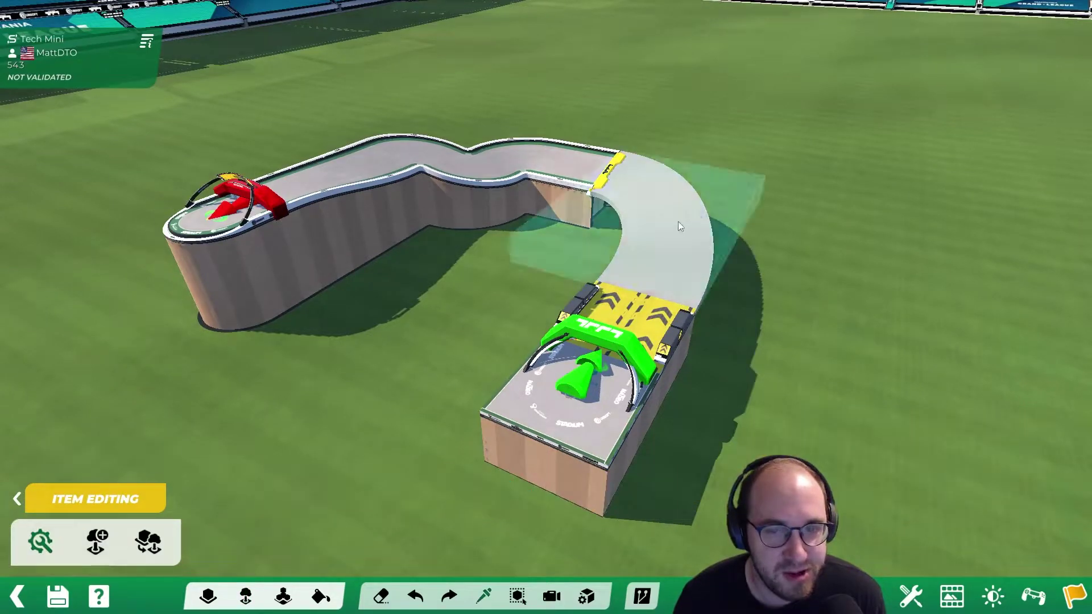
left_click(636, 220)
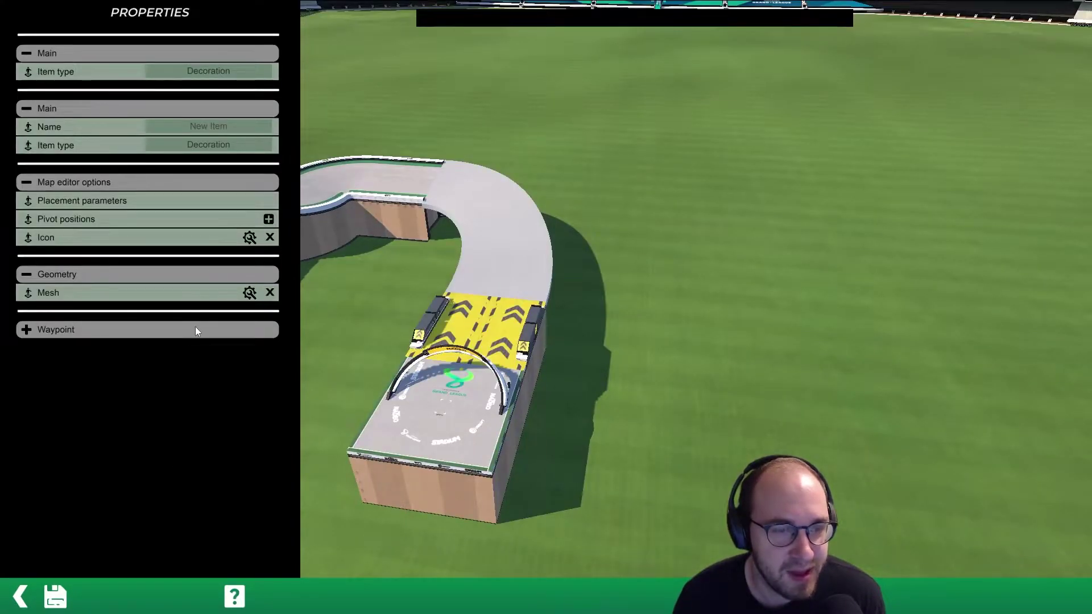
left_click(62, 599)
left_click(538, 489)
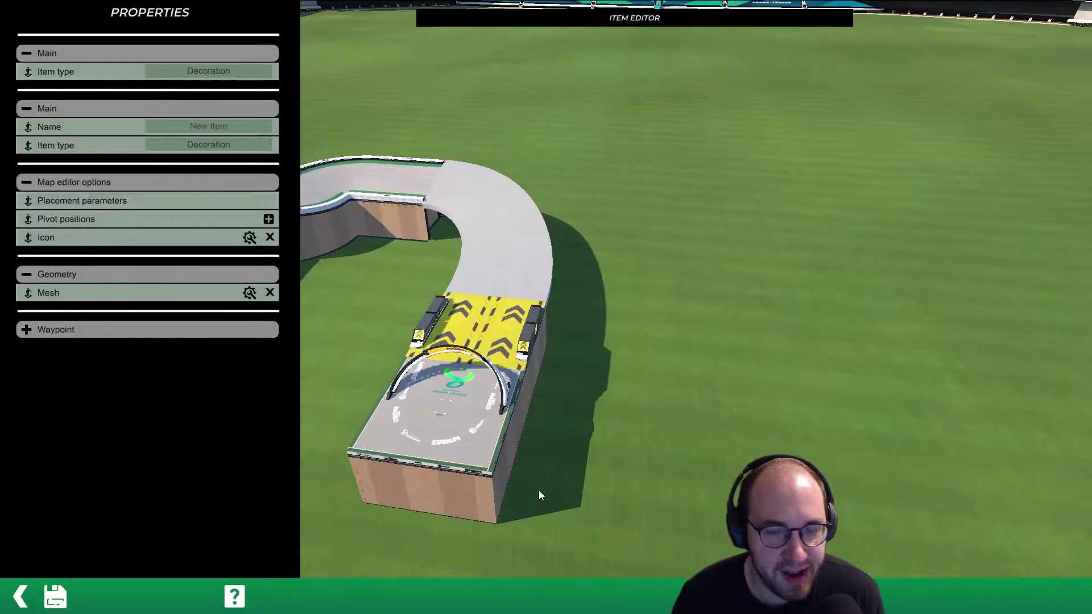
Step: Open the item's mesh and edit its Deformation layer, viewing the curve's end at the checkpoint
left_click(259, 292)
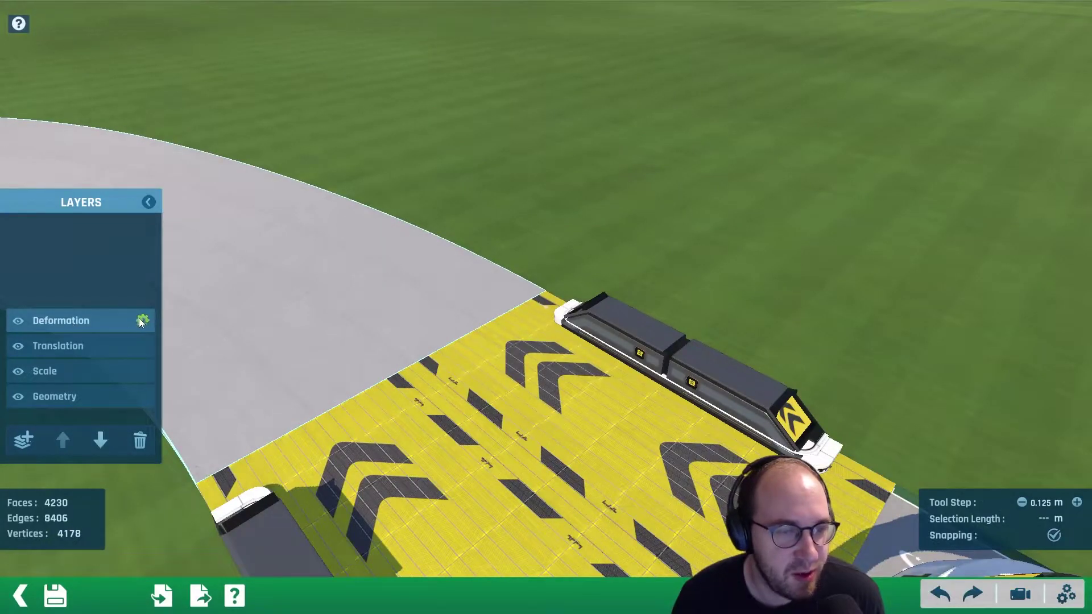
left_click(118, 326)
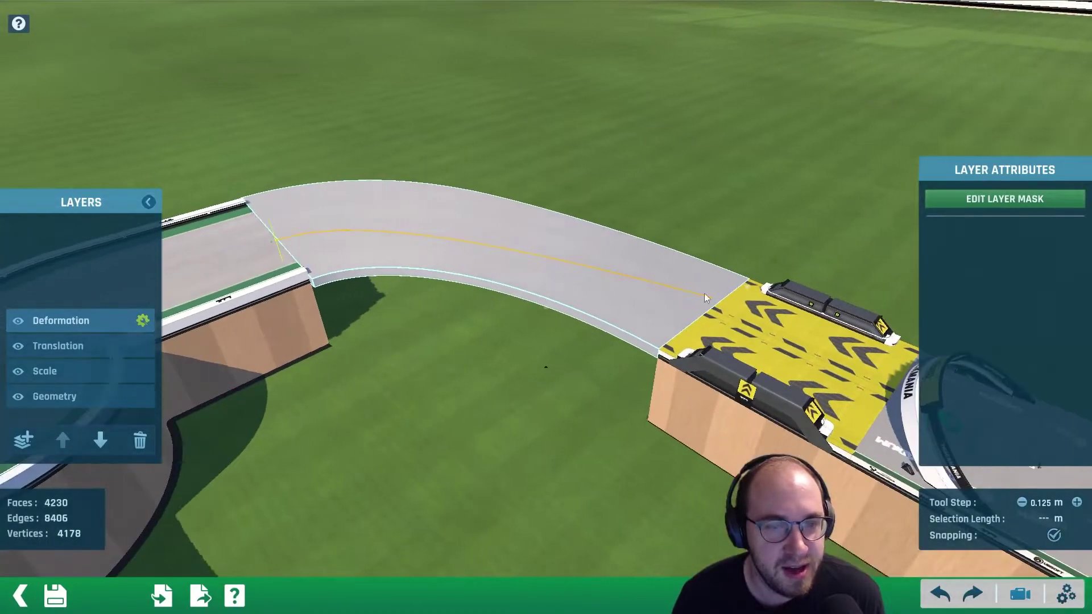
left_click_drag(458, 307, 590, 390, "alt")
right_click_drag(590, 390, 664, 347, "alt")
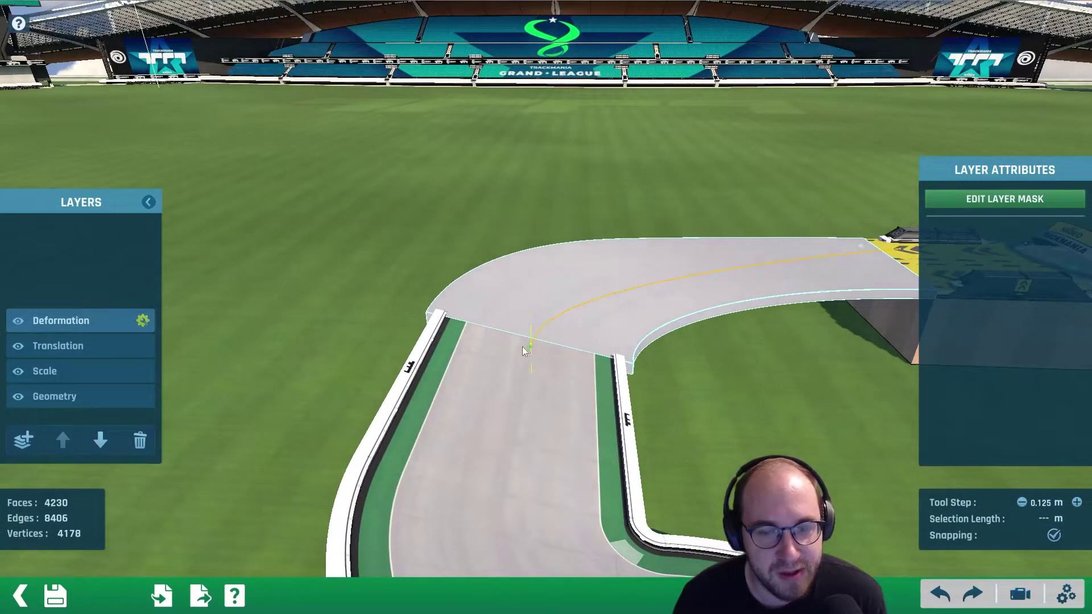
Step: Move the deformation handle at the checkpoint end sideways along the red axis to extend the curve beyond the track
left_click_drag(530, 344, 382, 325)
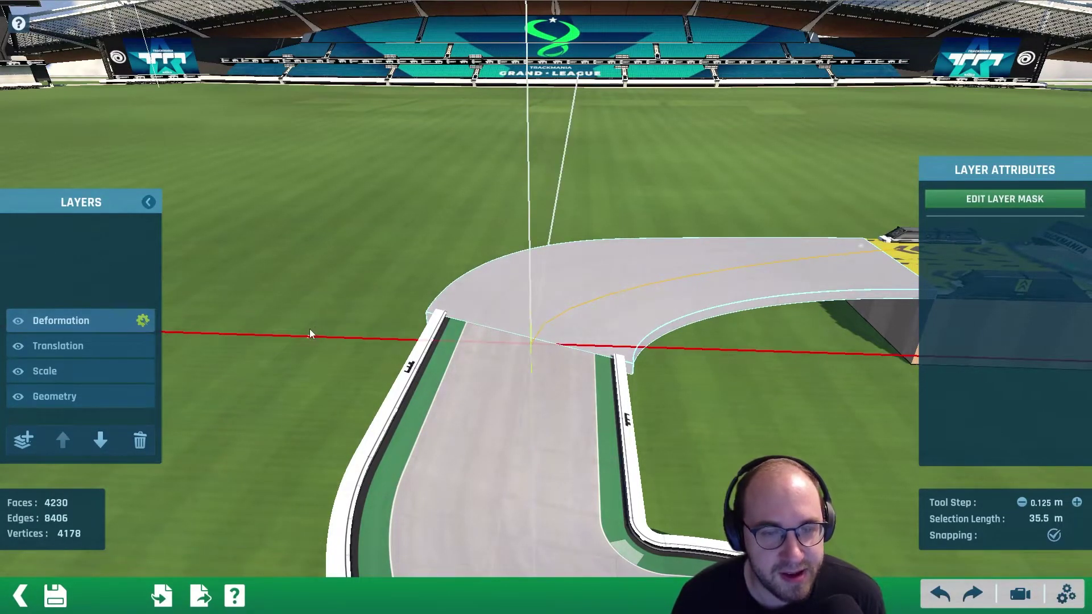
left_click_drag(309, 334, 325, 333)
right_click_drag(324, 333, 534, 345)
left_click_drag(493, 384, 590, 479)
right_click_drag(588, 452, 628, 370)
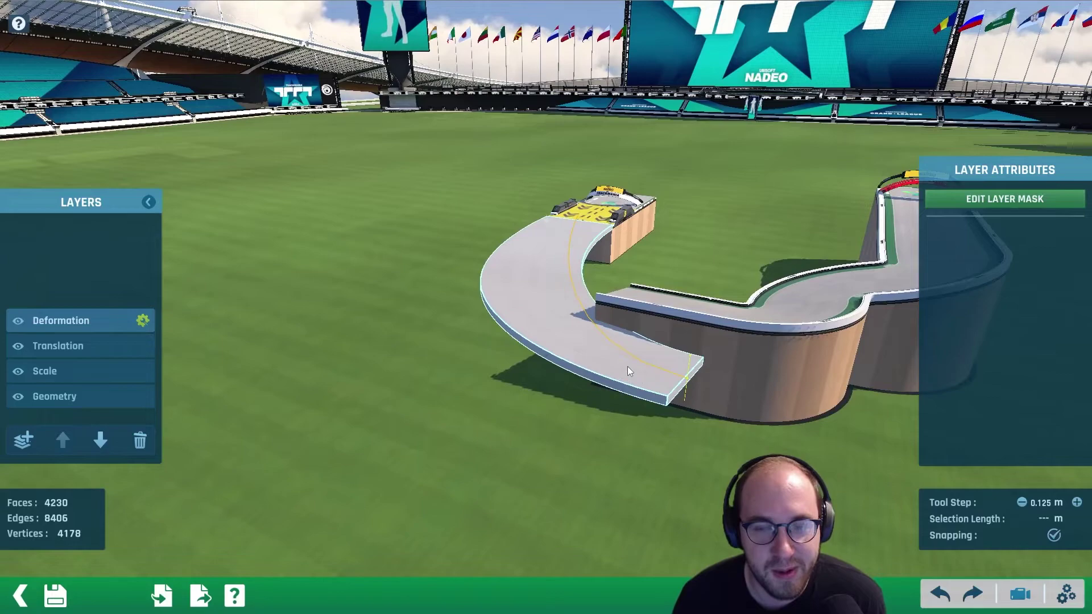